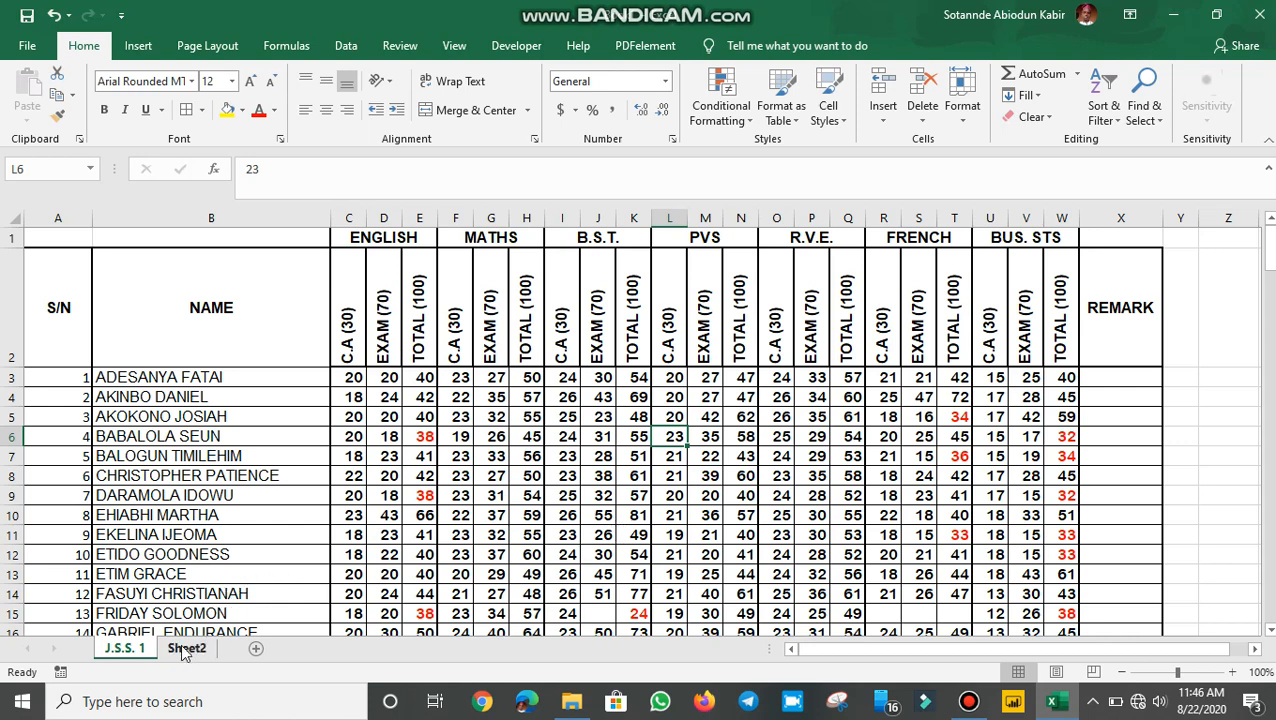
# - Compare the row 2 score headings on Sheet2 with the vertical headings and total formula on the J.S.S. 1 sheet
pyautogui.click(184, 650)
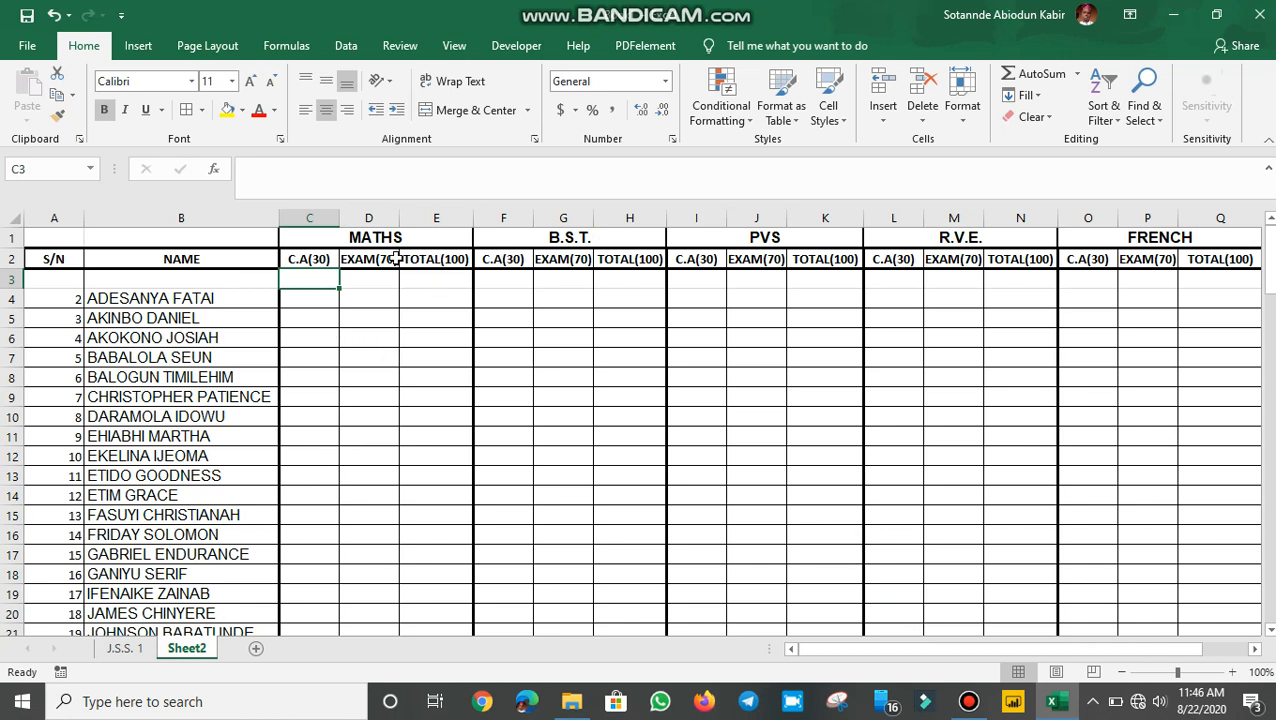
pyautogui.moveTo(299, 257); pyautogui.dragTo(489, 275)
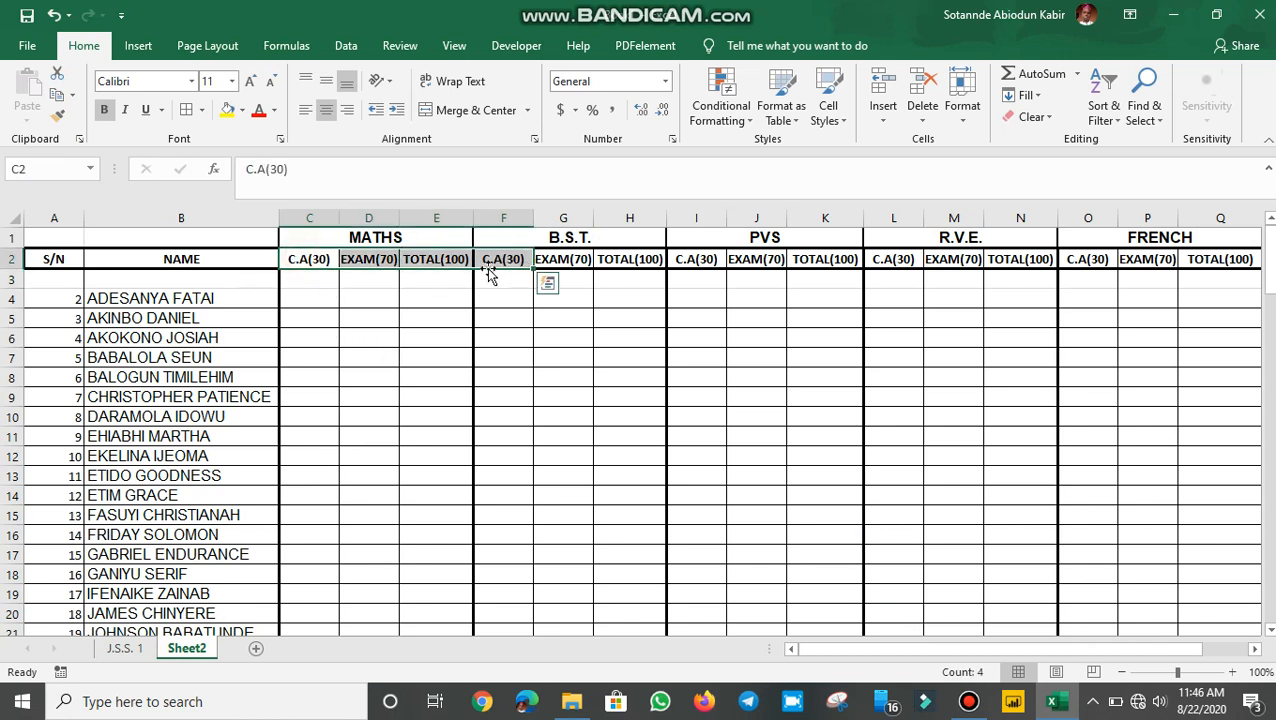
pyautogui.click(310, 258)
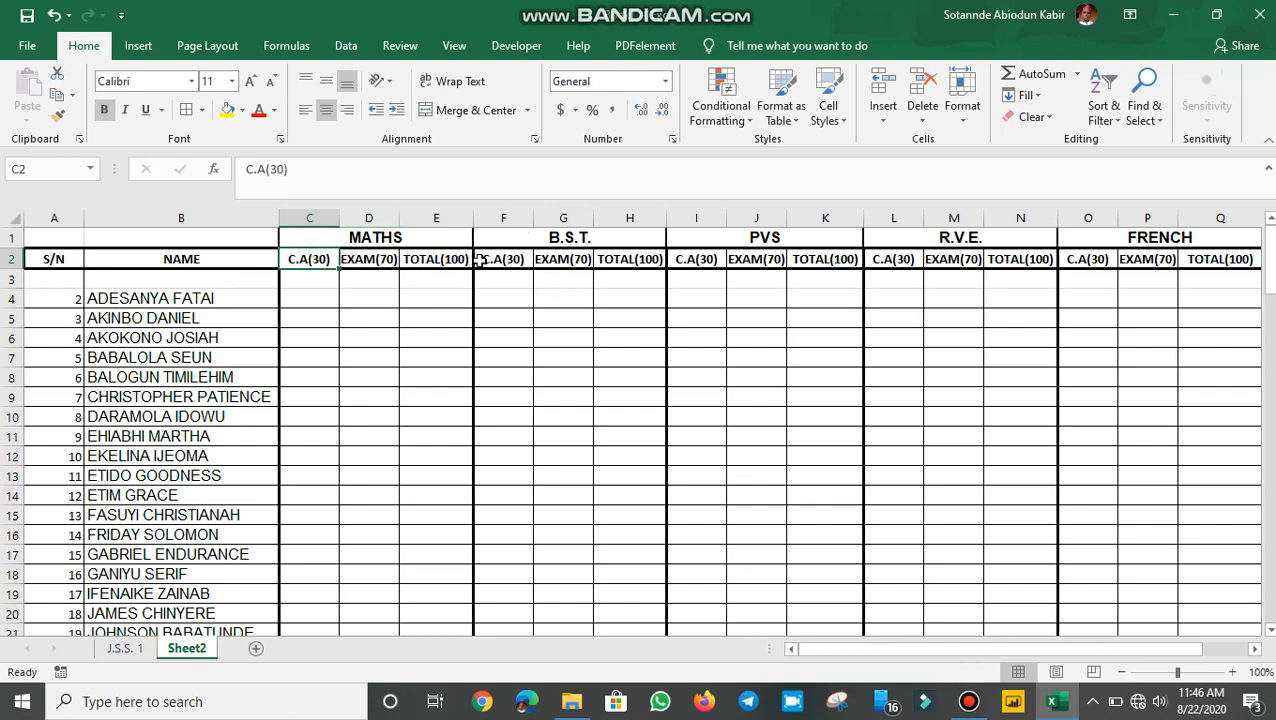
pyautogui.click(120, 648)
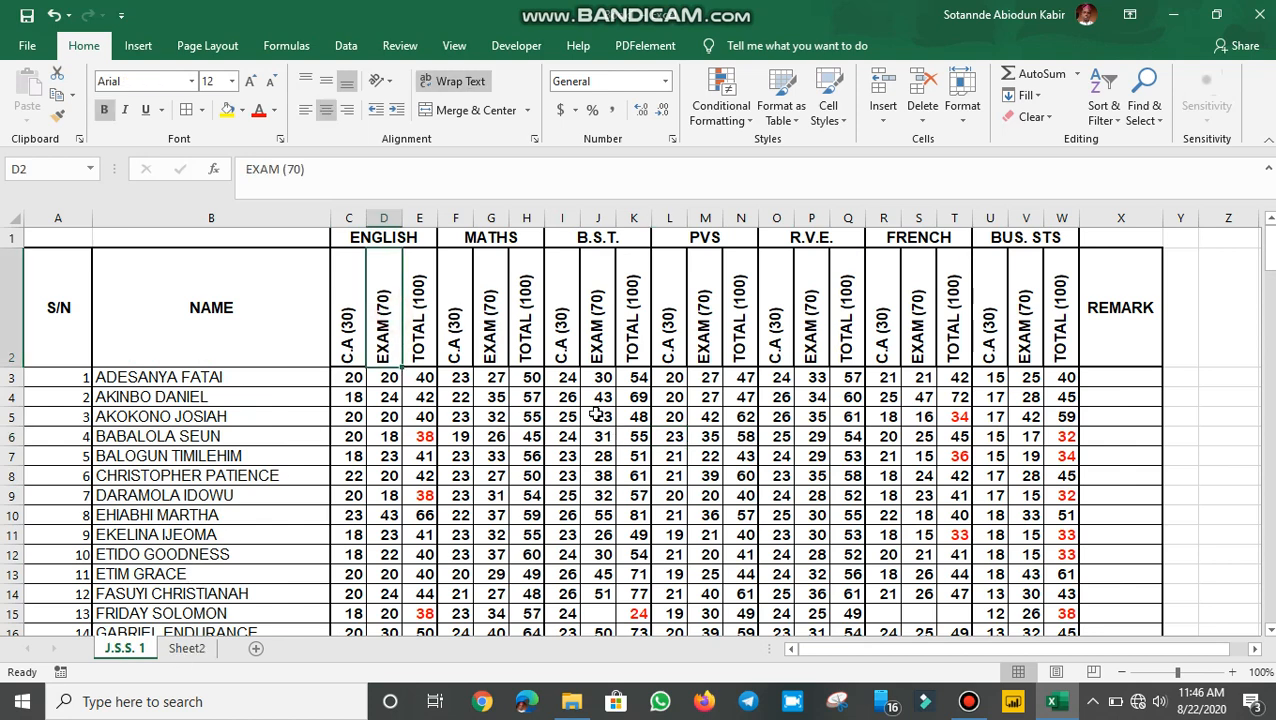
pyautogui.click(427, 434)
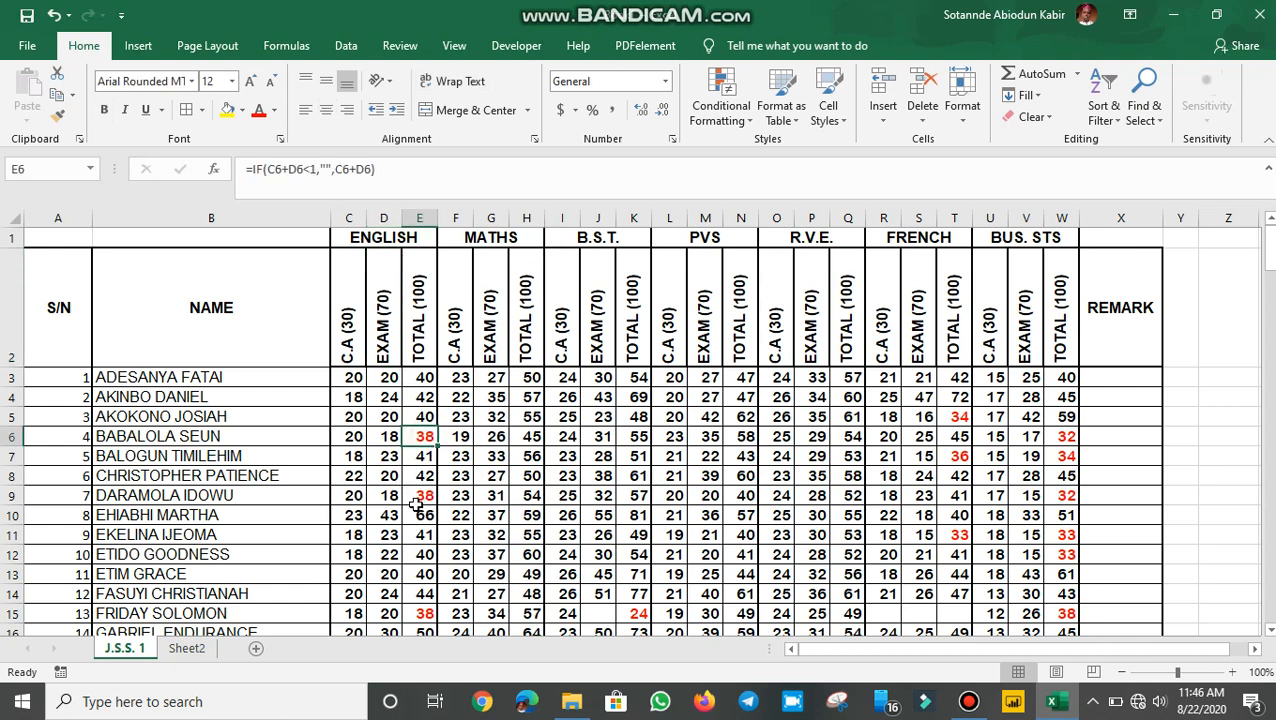
pyautogui.click(187, 648)
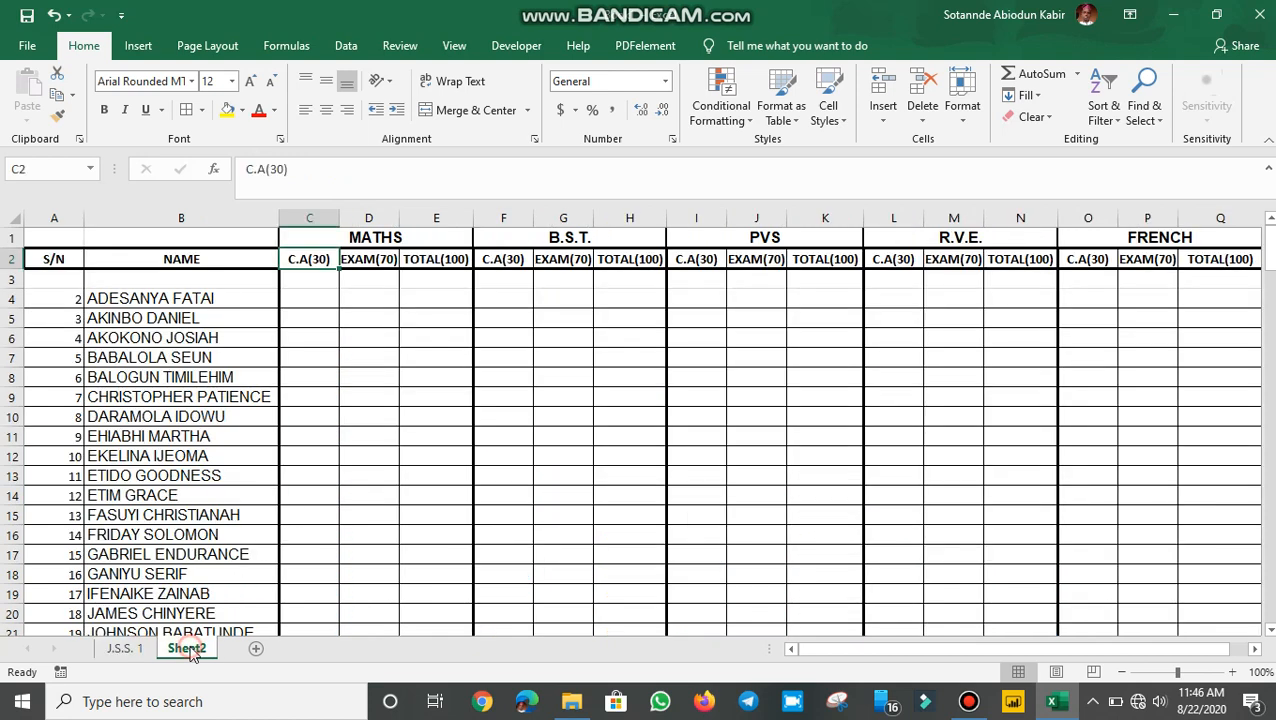
pyautogui.click(354, 317)
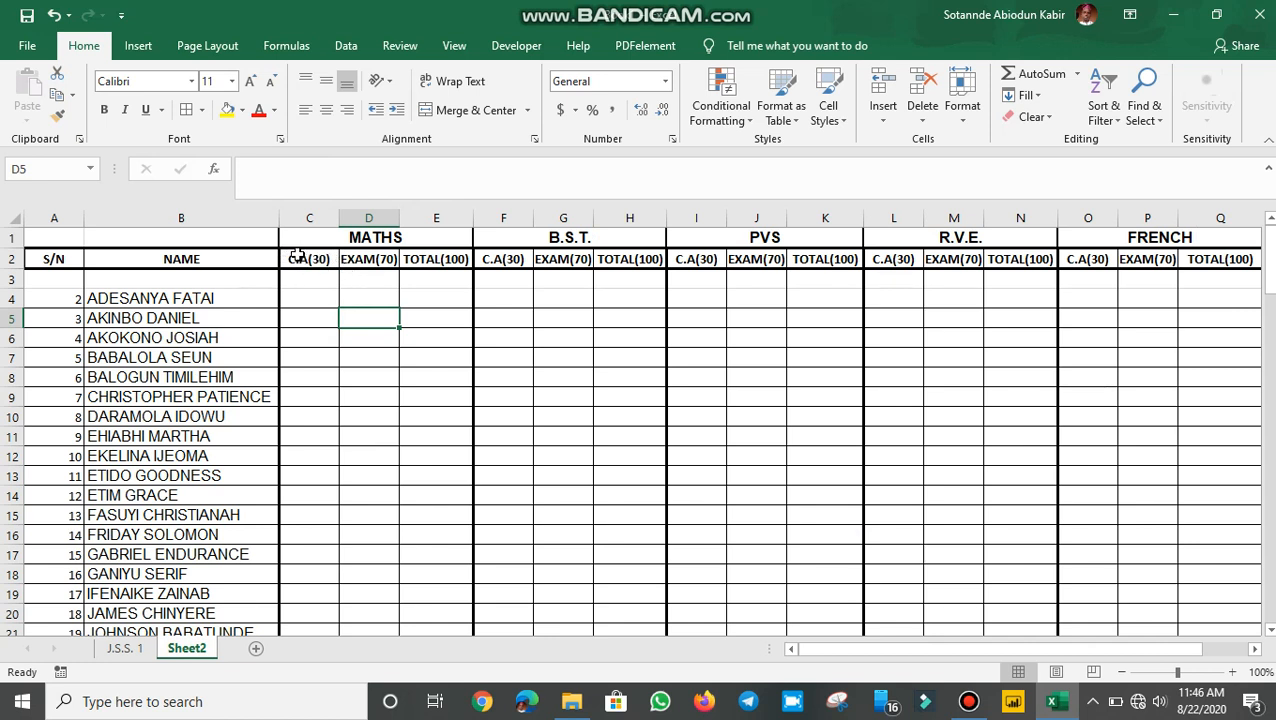
# - Rotate the C.A, EXAM and TOTAL headings in C2:T2 of Sheet2 to a 90-degree text orientation
pyautogui.moveTo(298, 258); pyautogui.dragTo(1175, 260)
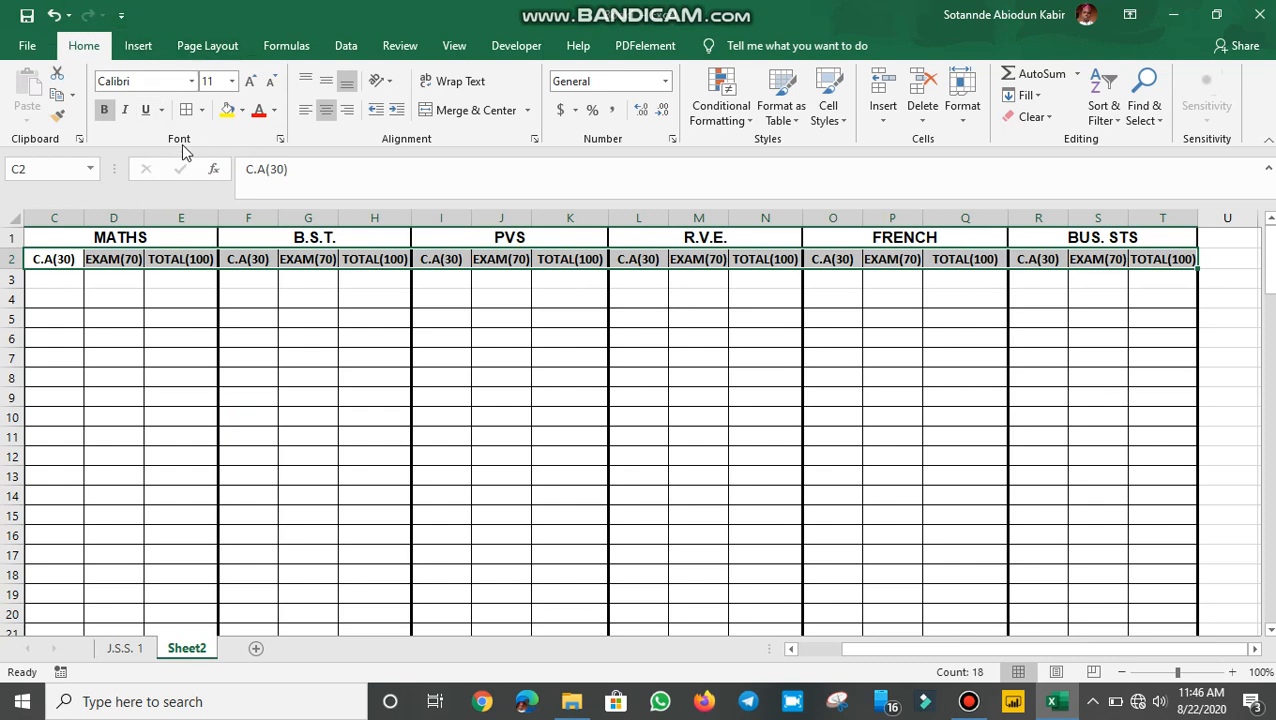
pyautogui.click(283, 143)
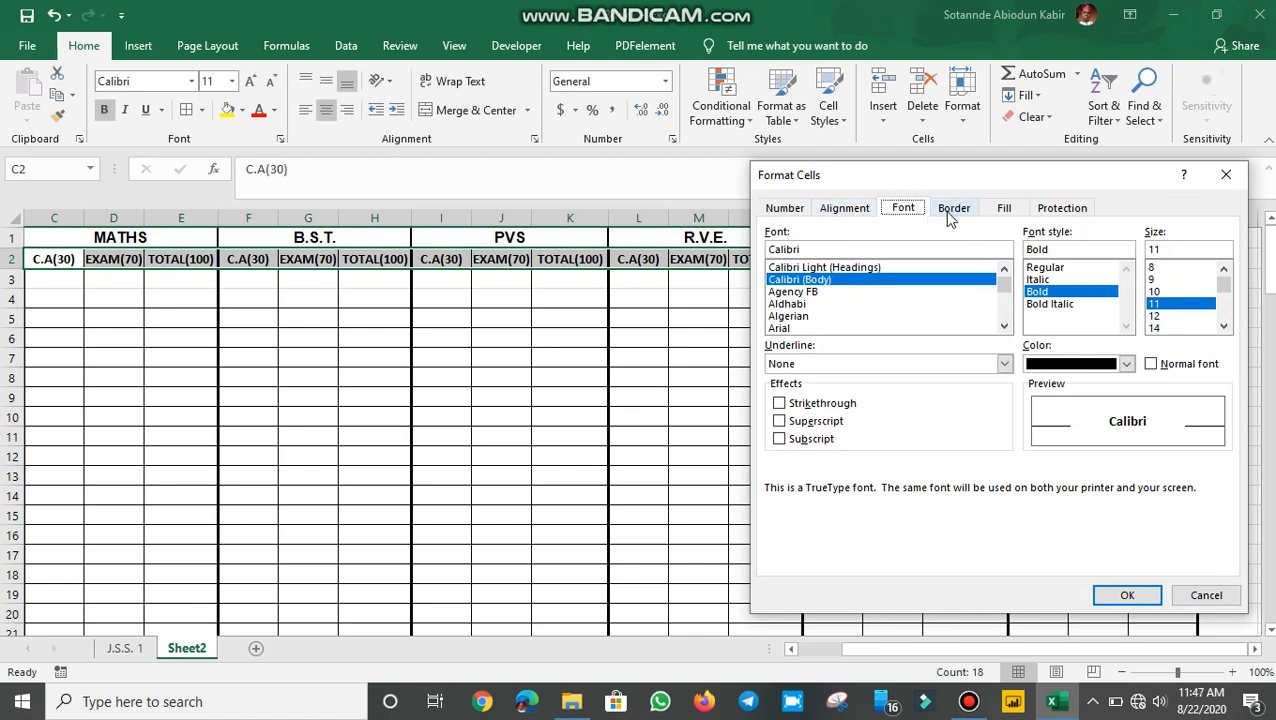
pyautogui.click(838, 207)
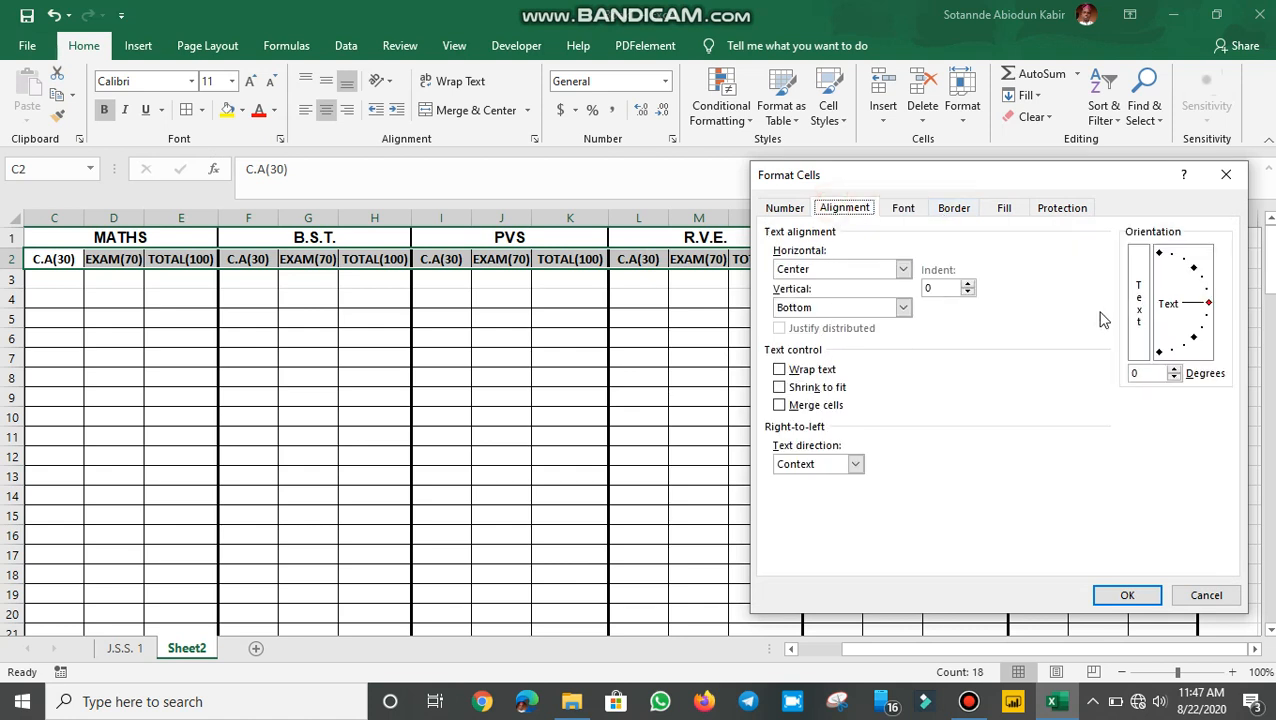
pyautogui.click(1209, 304)
pyautogui.click(1161, 259)
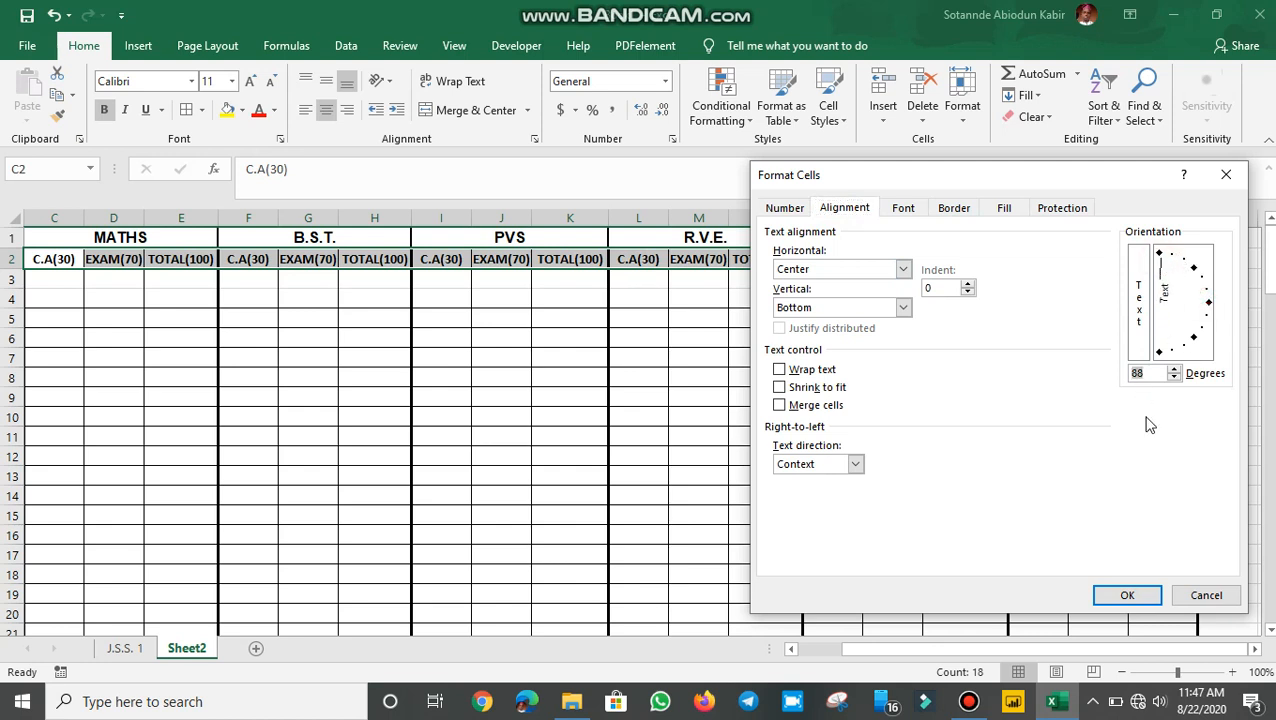
pyautogui.click(1140, 369)
pyautogui.click(1160, 255)
pyautogui.click(1156, 373)
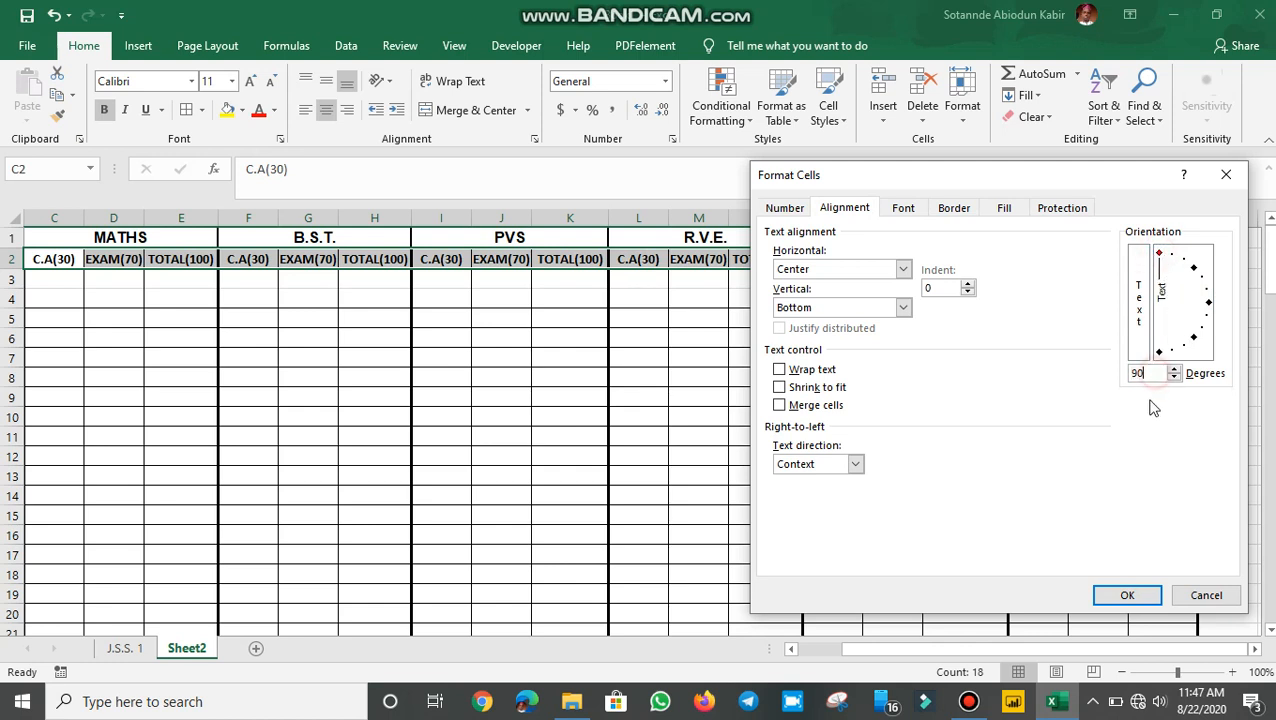
pyautogui.click(1127, 593)
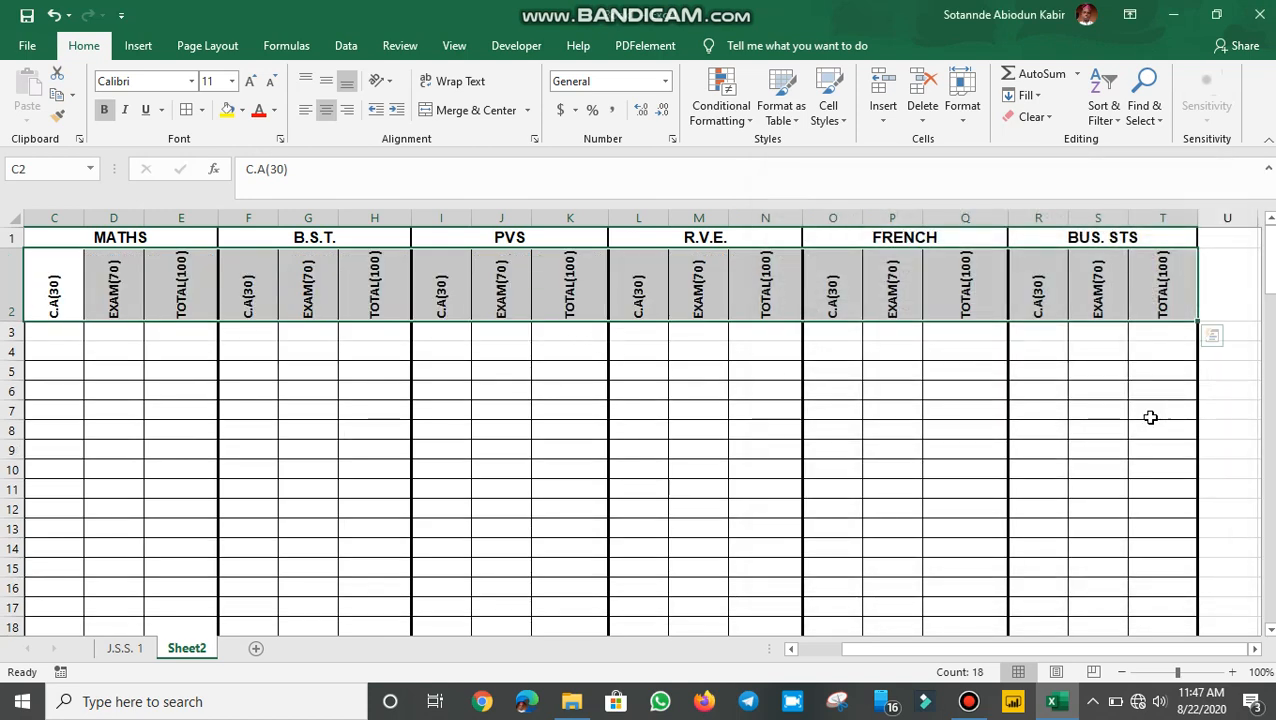
# - Autofit the widths of columns C through T on Sheet2 to their contents
pyautogui.moveTo(1108, 651); pyautogui.dragTo(1066, 651)
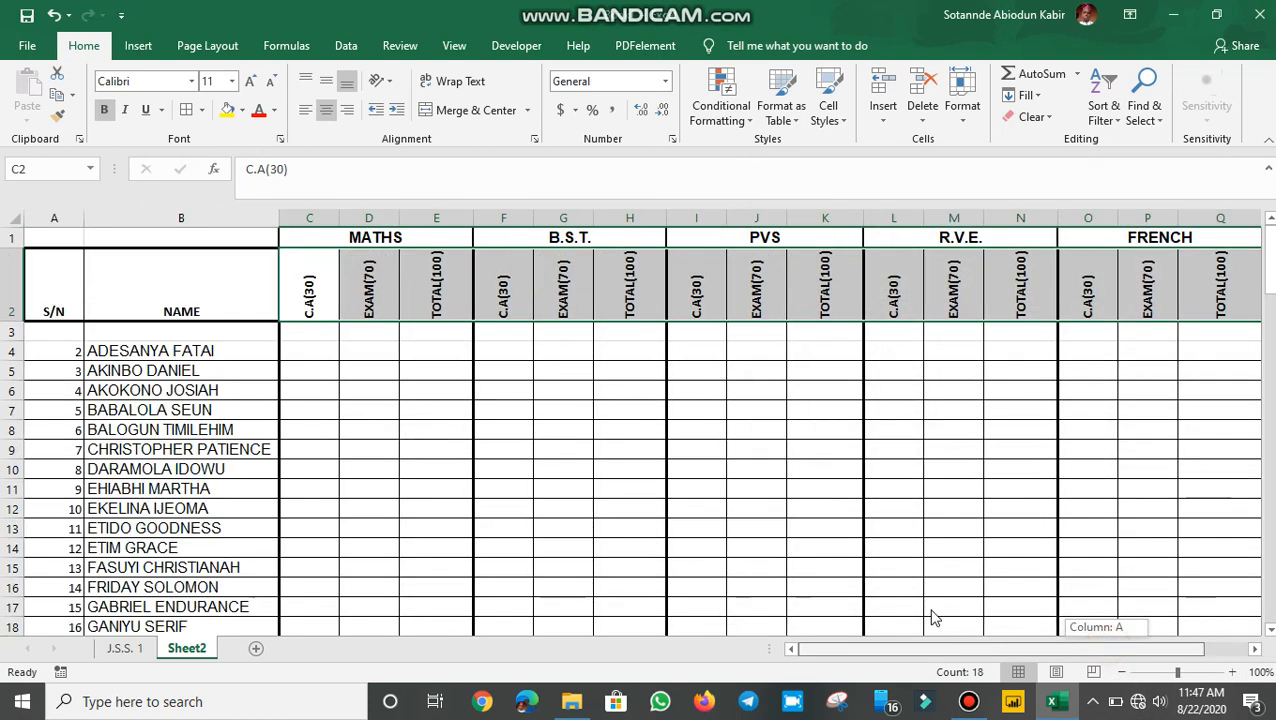
pyautogui.moveTo(930, 617); pyautogui.dragTo(769, 461)
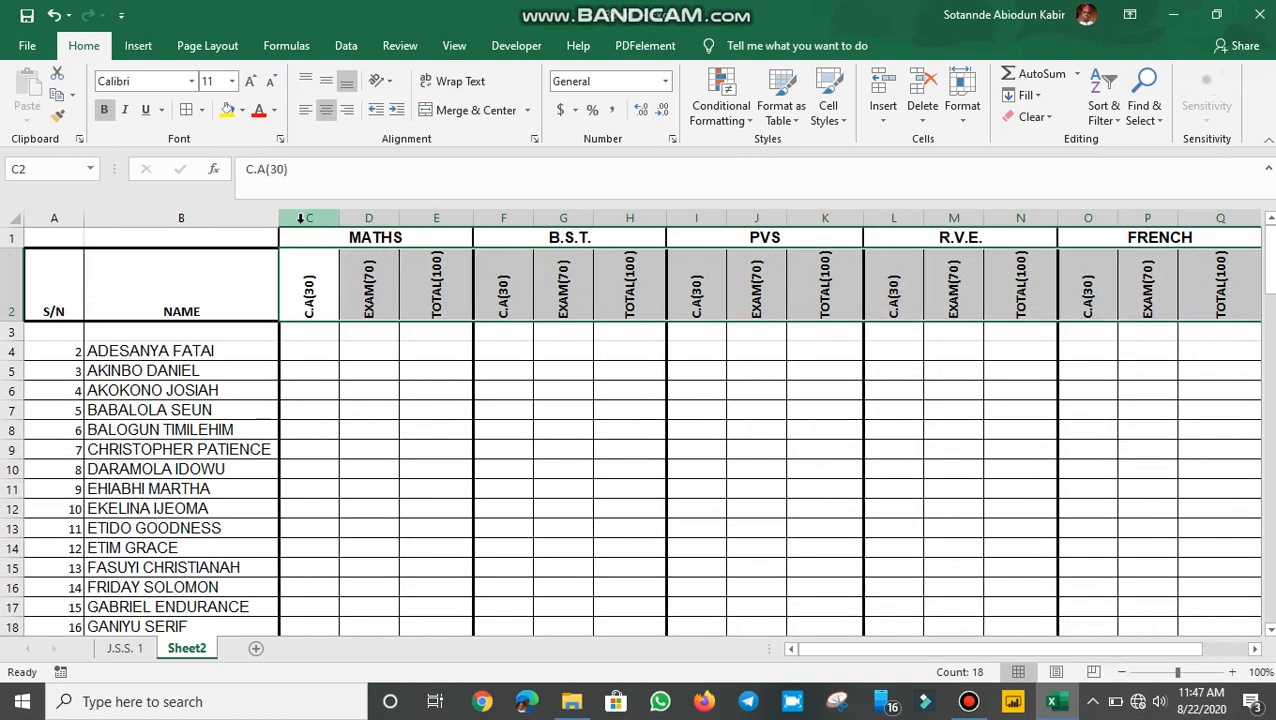
pyautogui.moveTo(299, 212); pyautogui.dragTo(1131, 242)
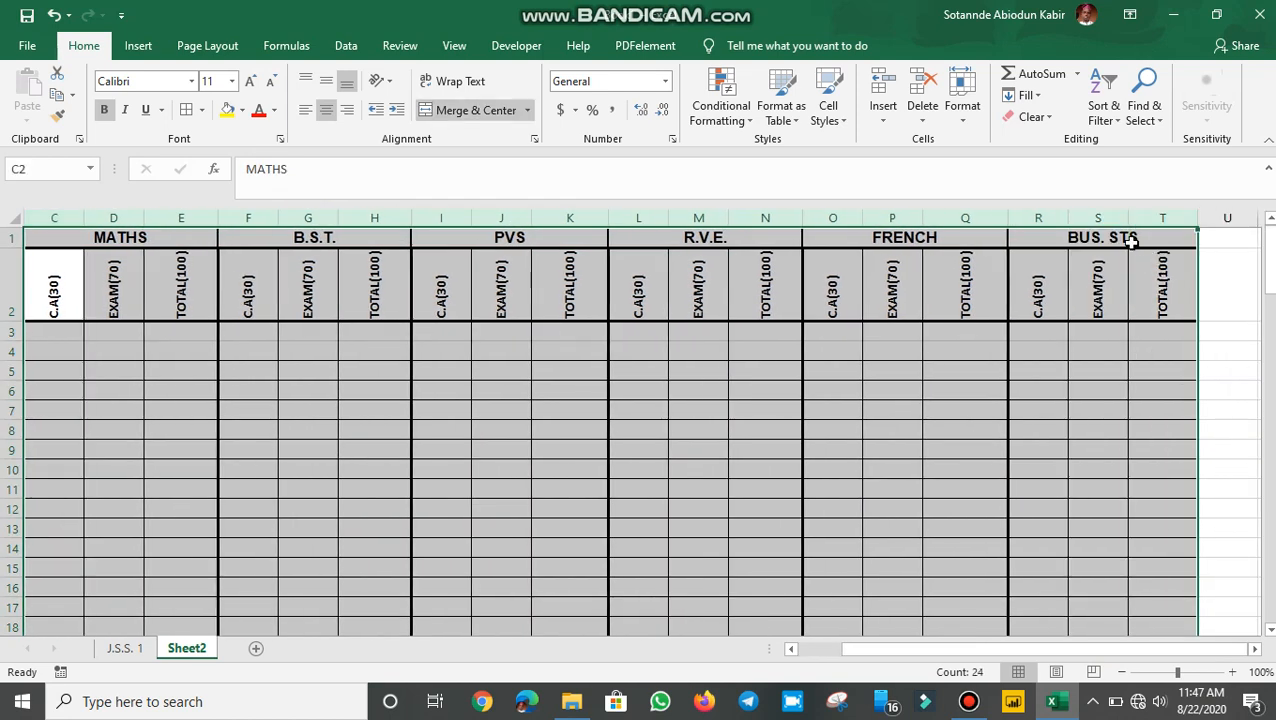
pyautogui.doubleClick(1132, 216)
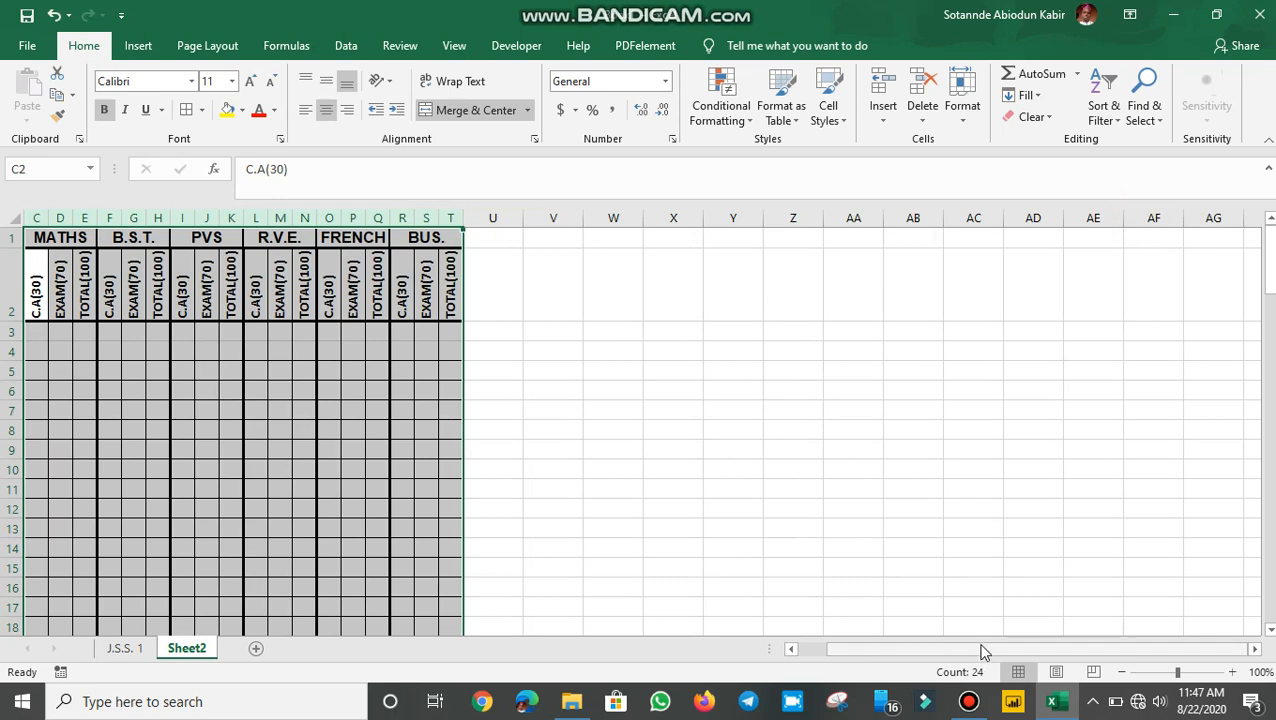
pyautogui.moveTo(980, 648); pyautogui.dragTo(769, 607)
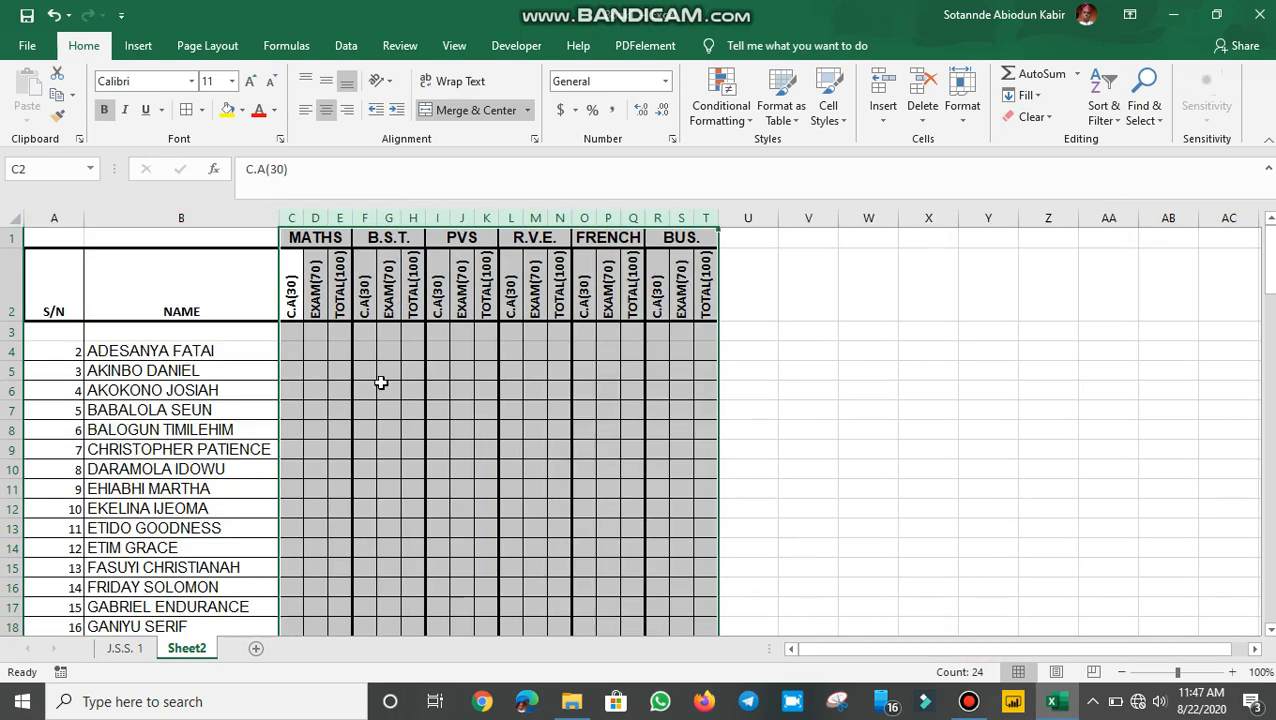
pyautogui.click(325, 390)
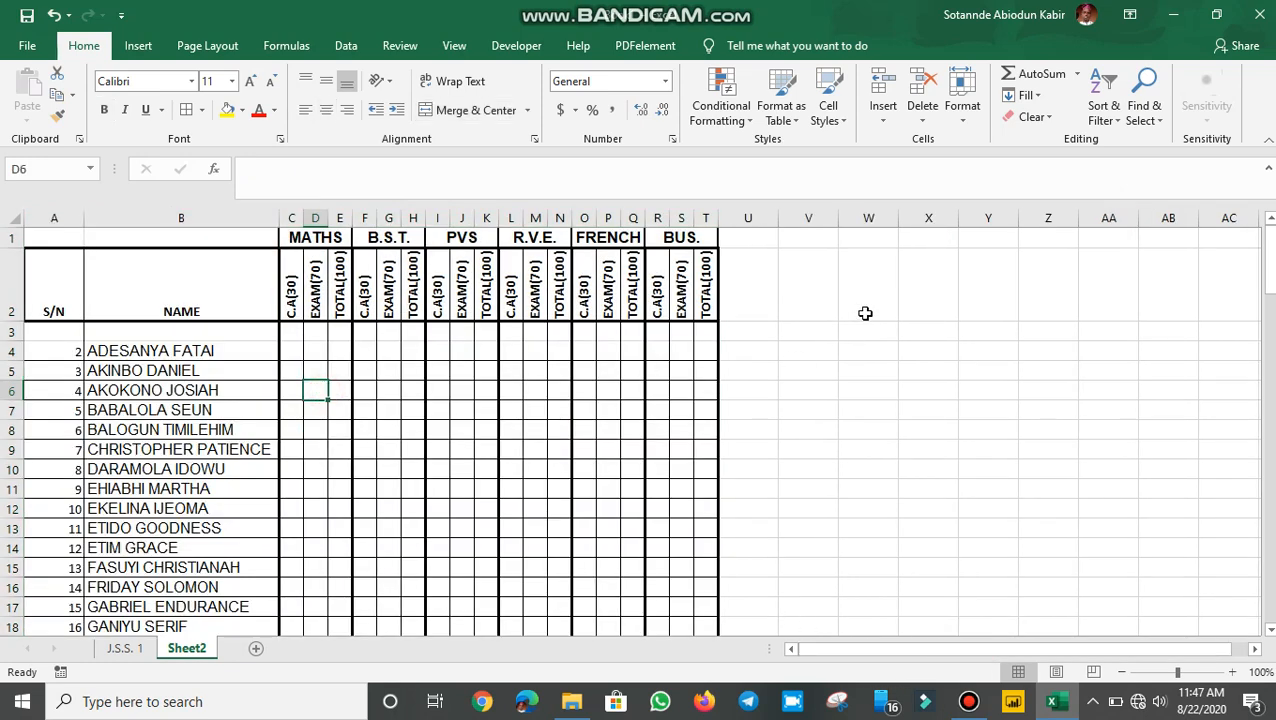
# - Check the last column heading on J.S.S. 1 and enter the heading REMARK in cell U2 of Sheet2
pyautogui.click(125, 648)
pyautogui.click(1104, 316)
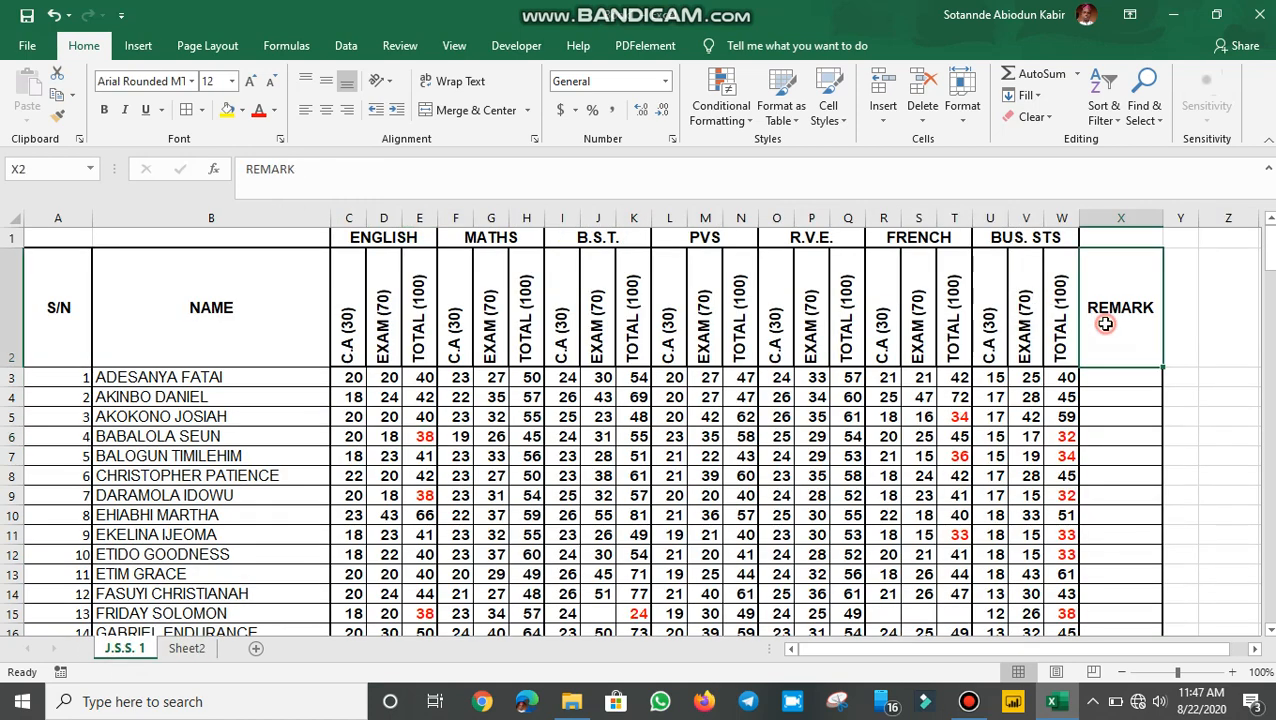
pyautogui.click(189, 655)
pyautogui.click(766, 310)
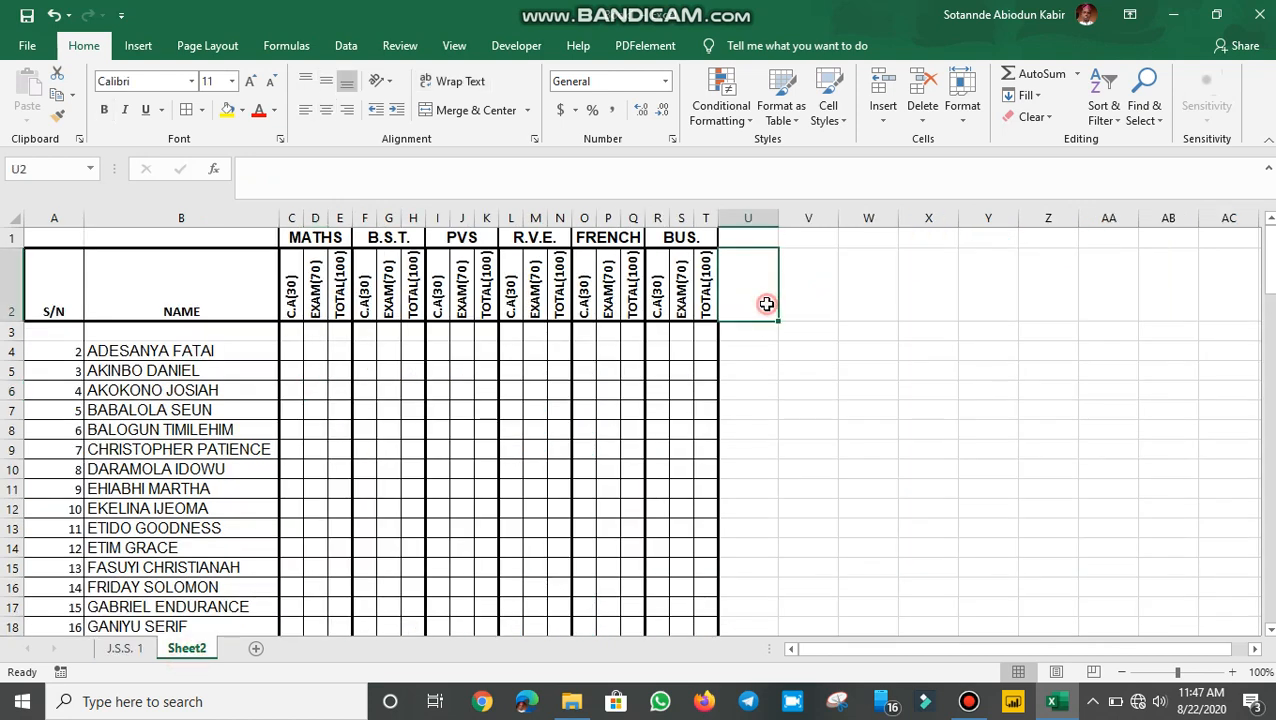
pyautogui.write('REMARK')
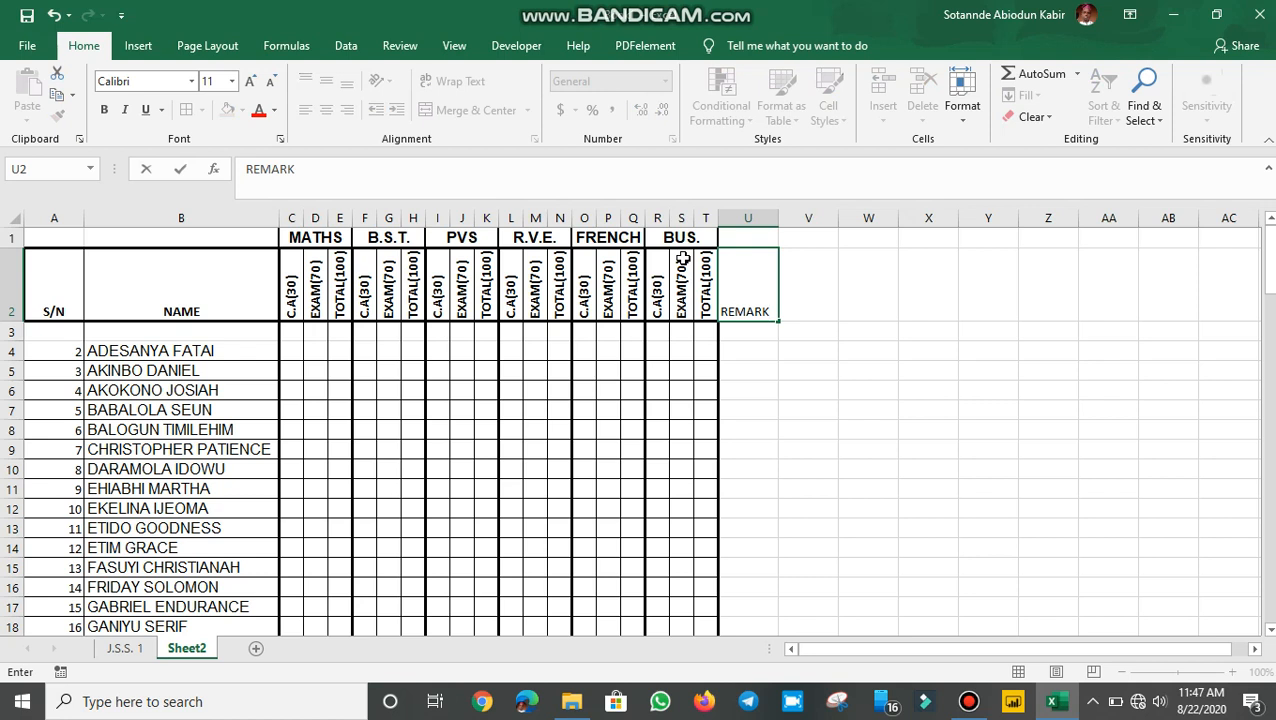
pyautogui.click(780, 392)
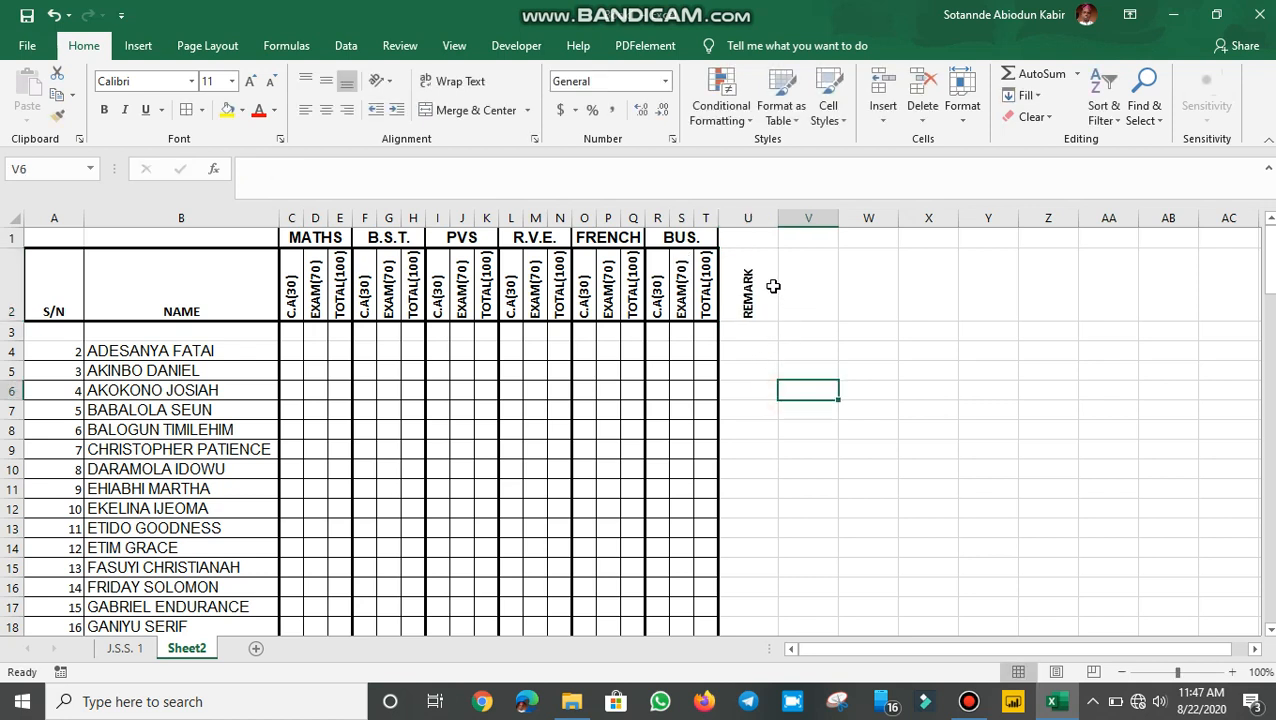
# - Apply all borders and a thick outside border to the REMARK column, cells U2:U24
pyautogui.click(708, 292)
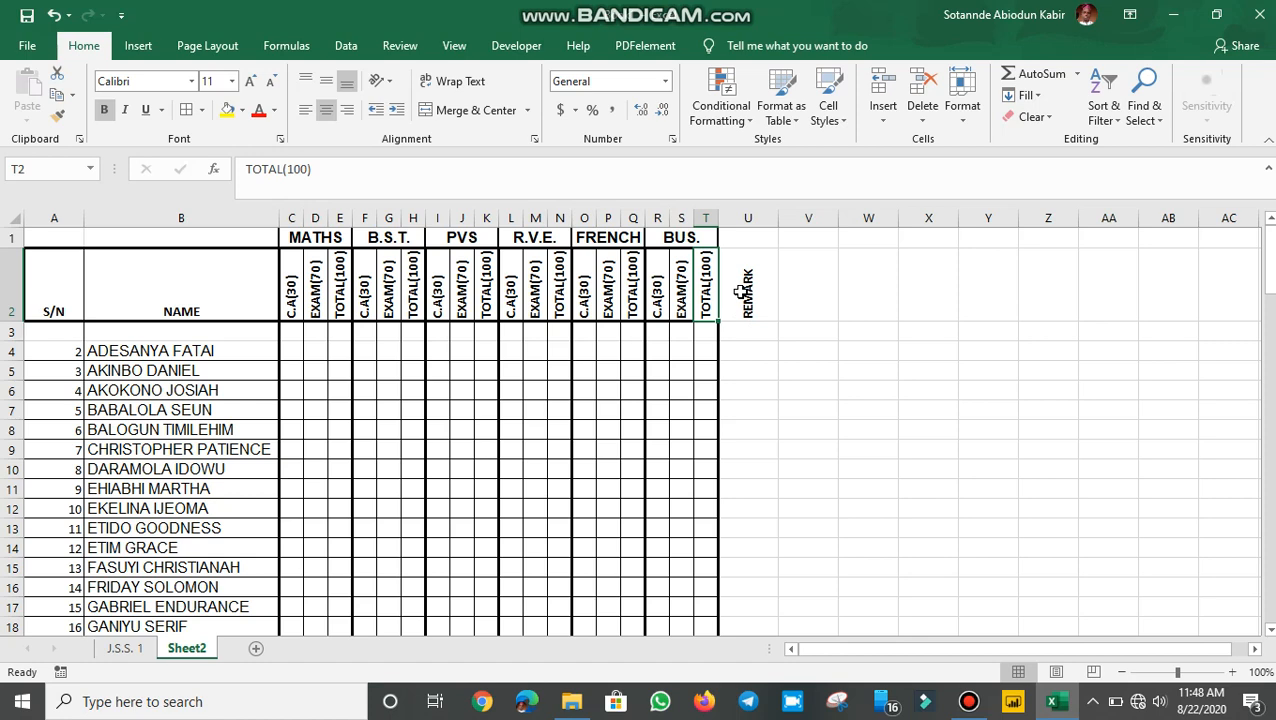
pyautogui.click(748, 282)
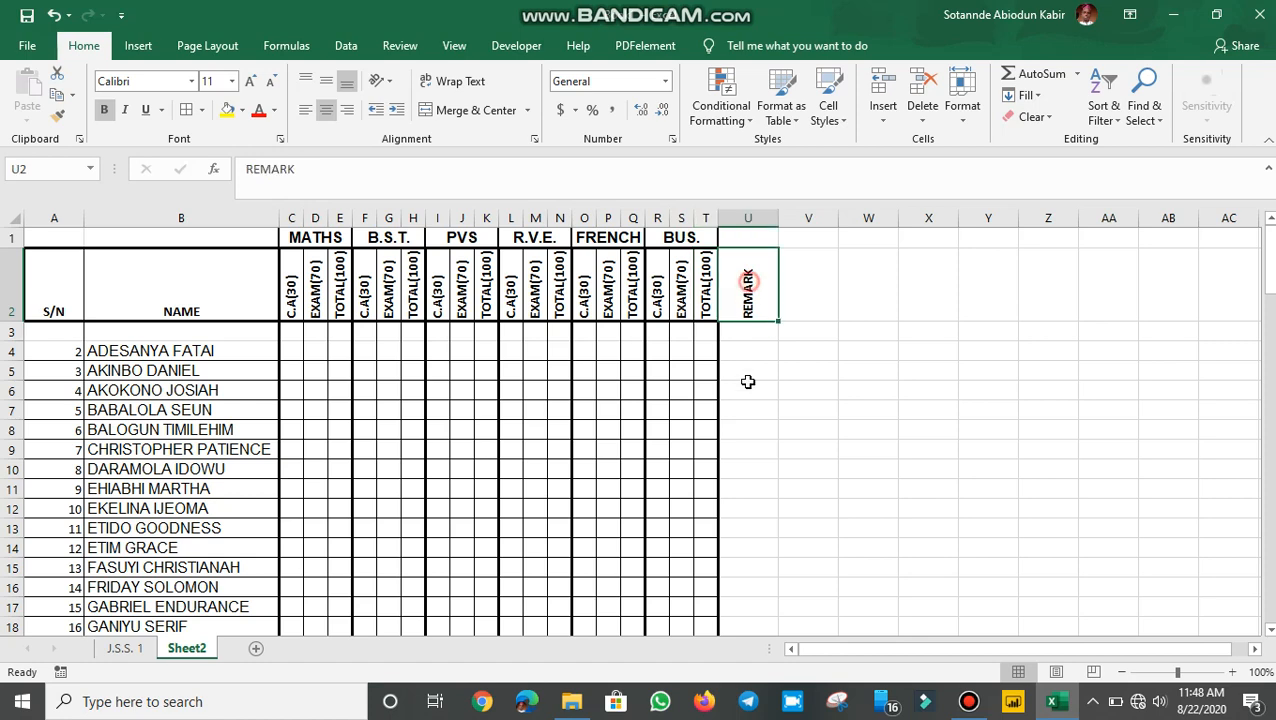
pyautogui.moveTo(748, 381); pyautogui.dragTo(763, 532)
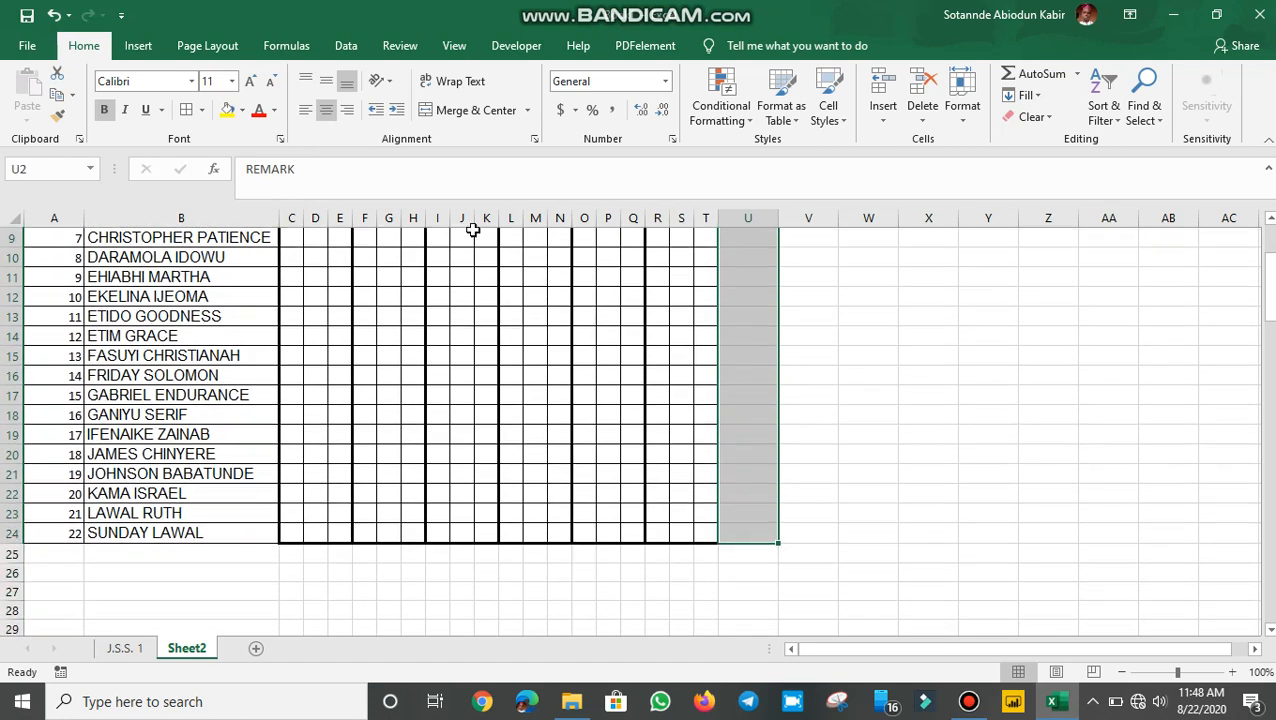
pyautogui.click(202, 110)
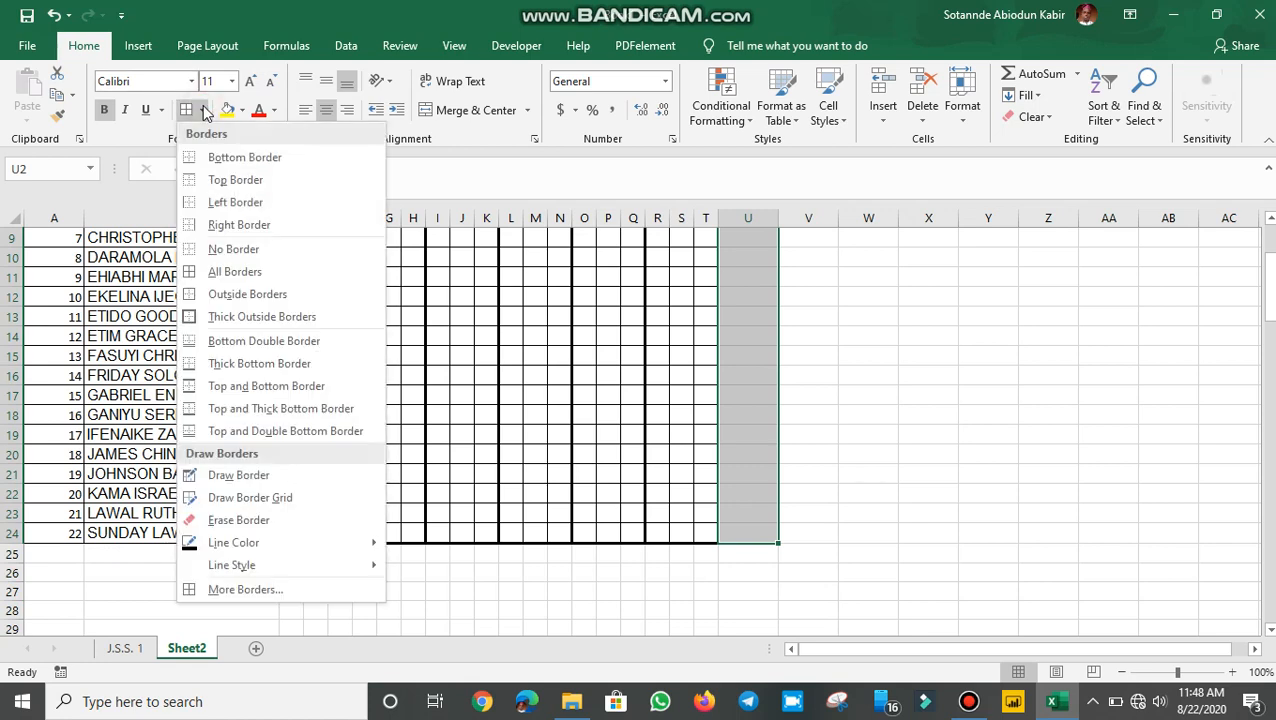
pyautogui.click(220, 272)
pyautogui.scroll(3, 215, 268)
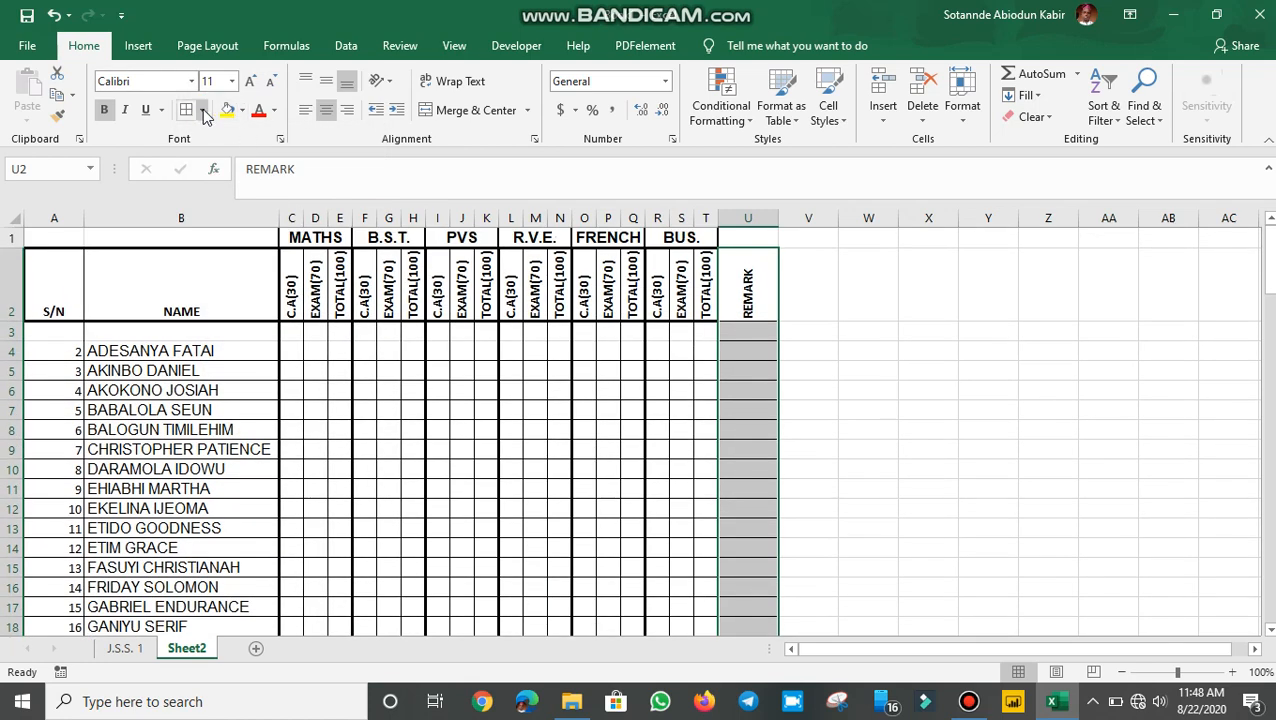
pyautogui.click(202, 110)
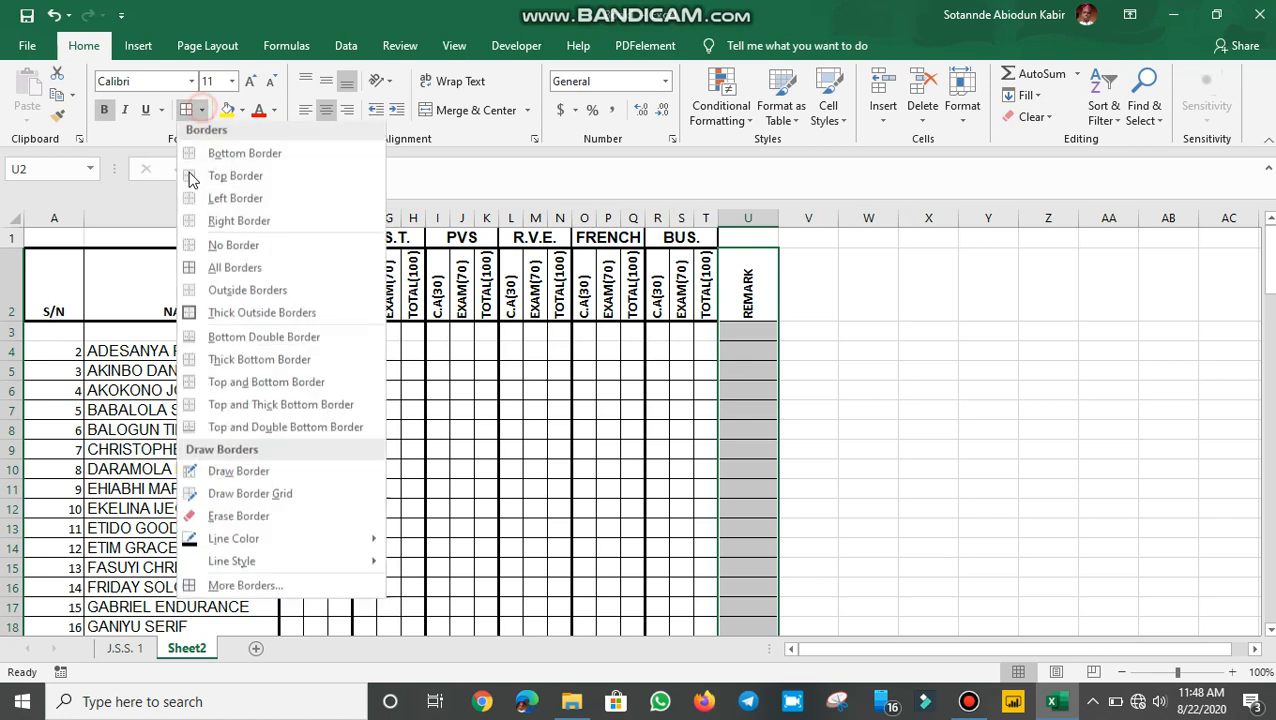
pyautogui.click(258, 314)
pyautogui.click(749, 446)
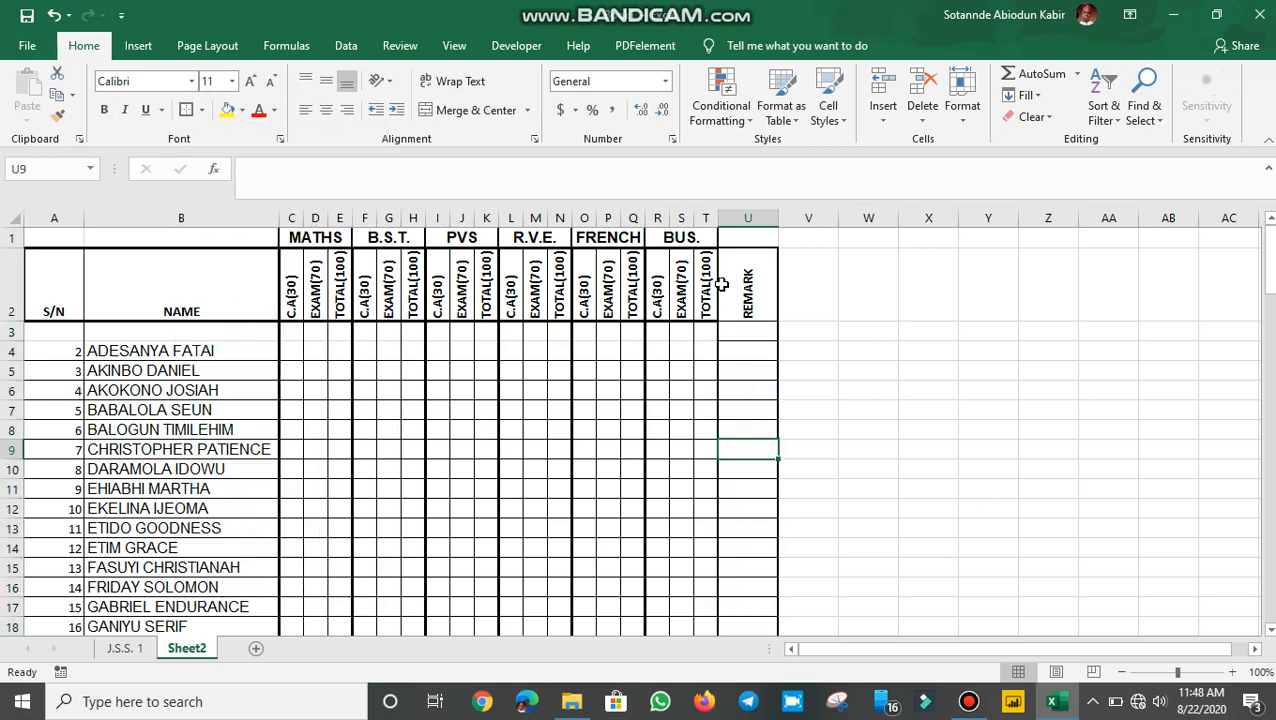
pyautogui.click(738, 282)
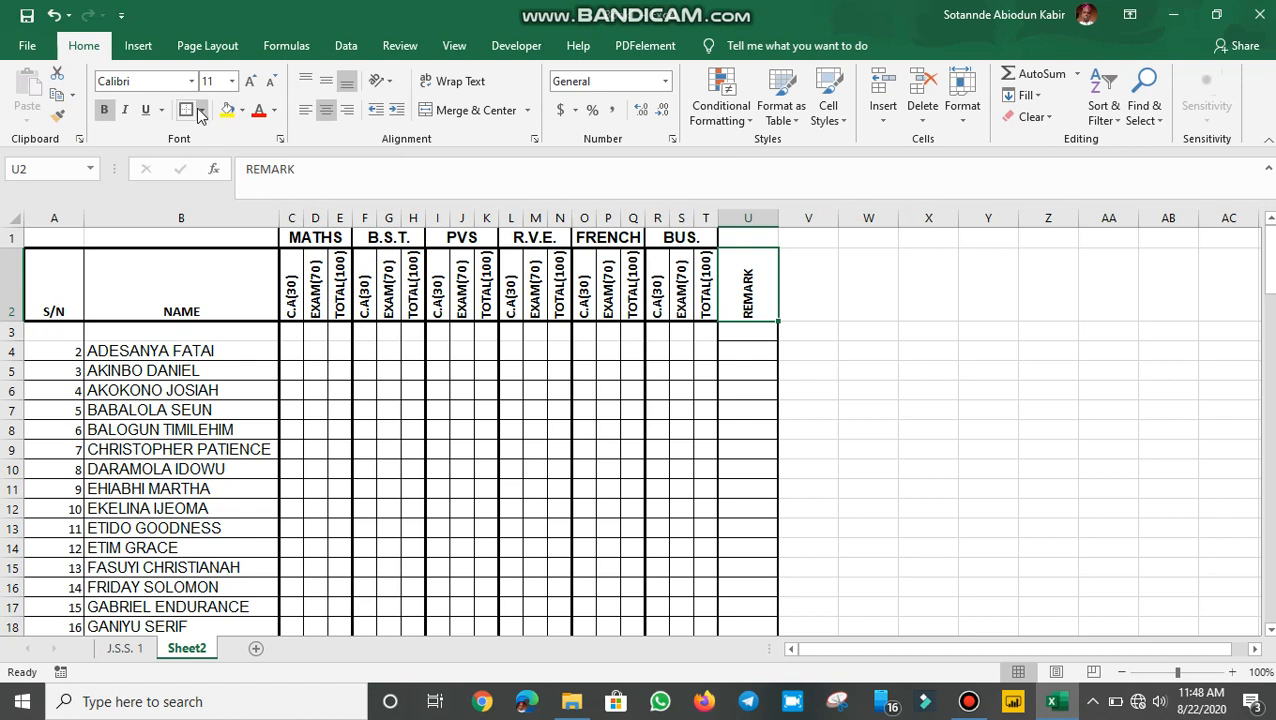
pyautogui.click(485, 412)
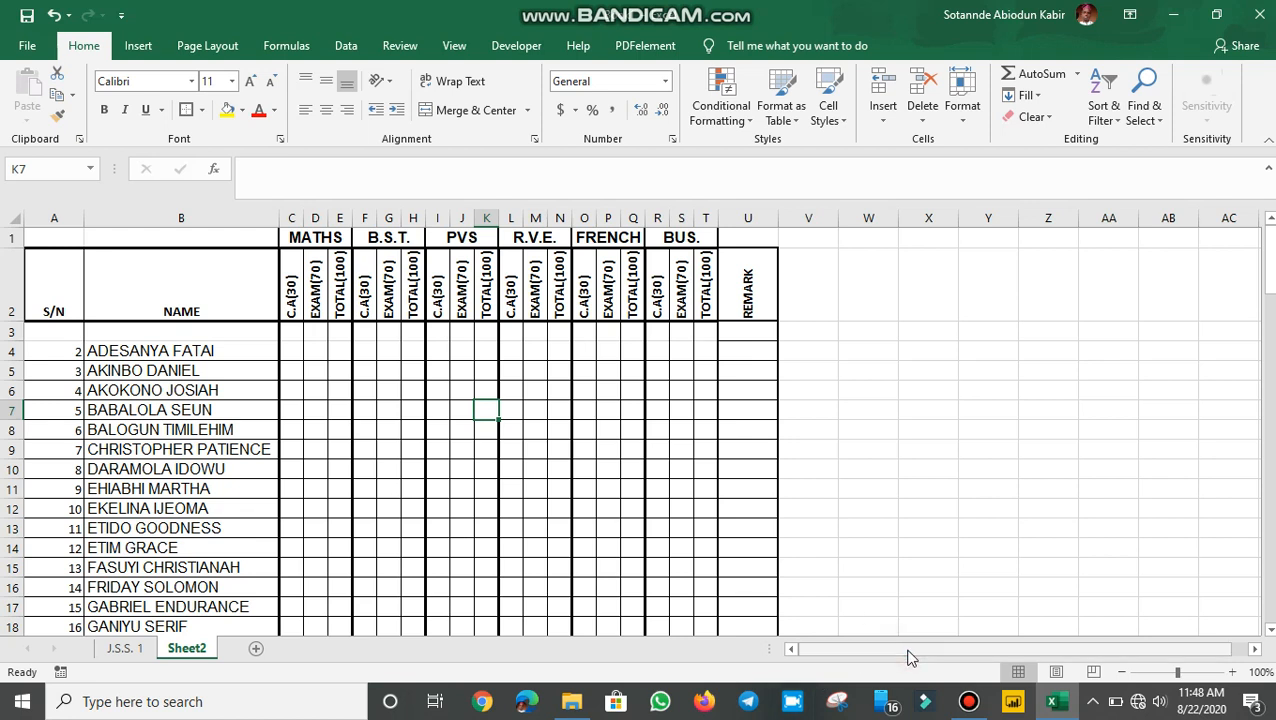
# - Delete the empty row 3 between the headings and the first student on Sheet2
pyautogui.moveTo(288, 330); pyautogui.dragTo(336, 464)
pyautogui.click(404, 489)
pyautogui.click(442, 471)
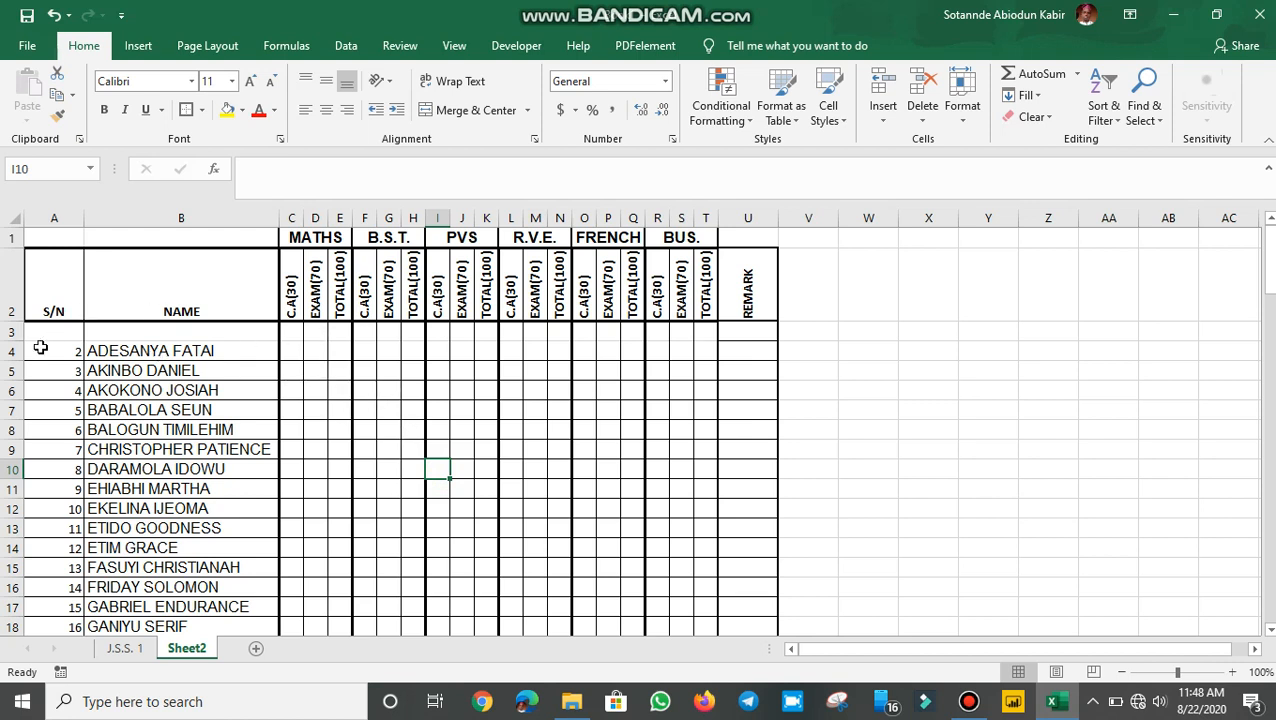
pyautogui.rightClick(14, 332)
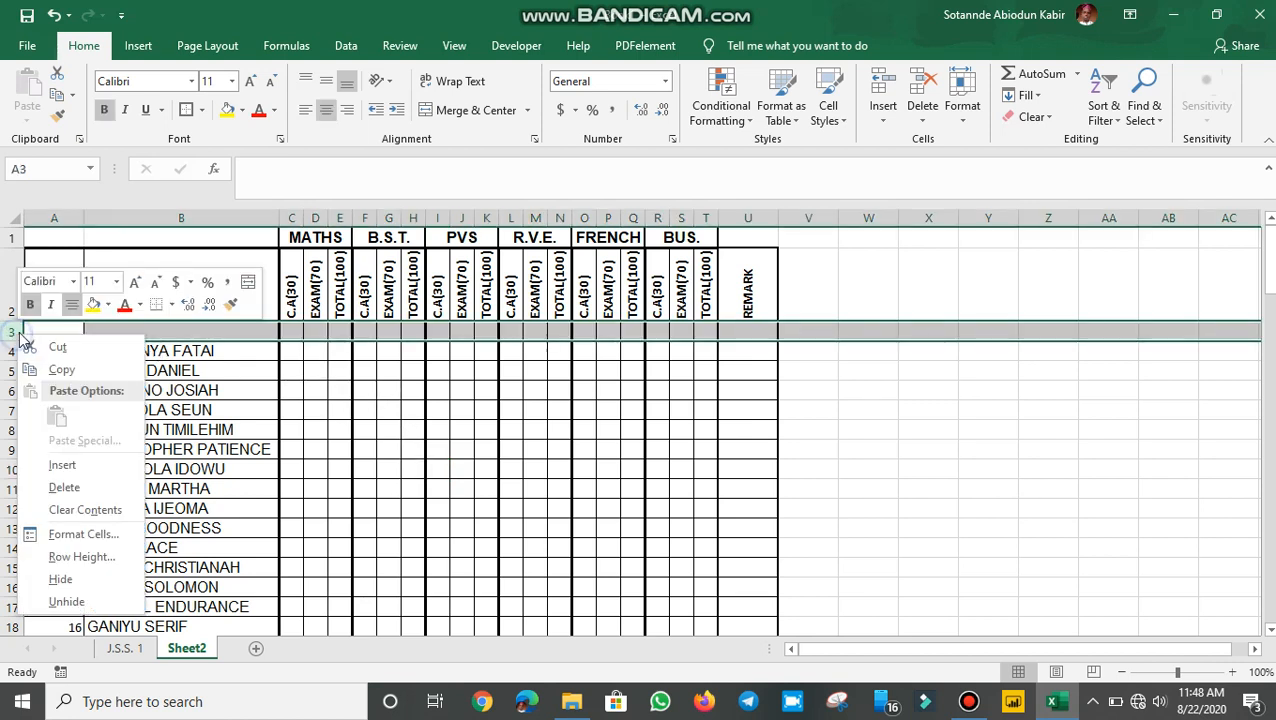
pyautogui.click(70, 487)
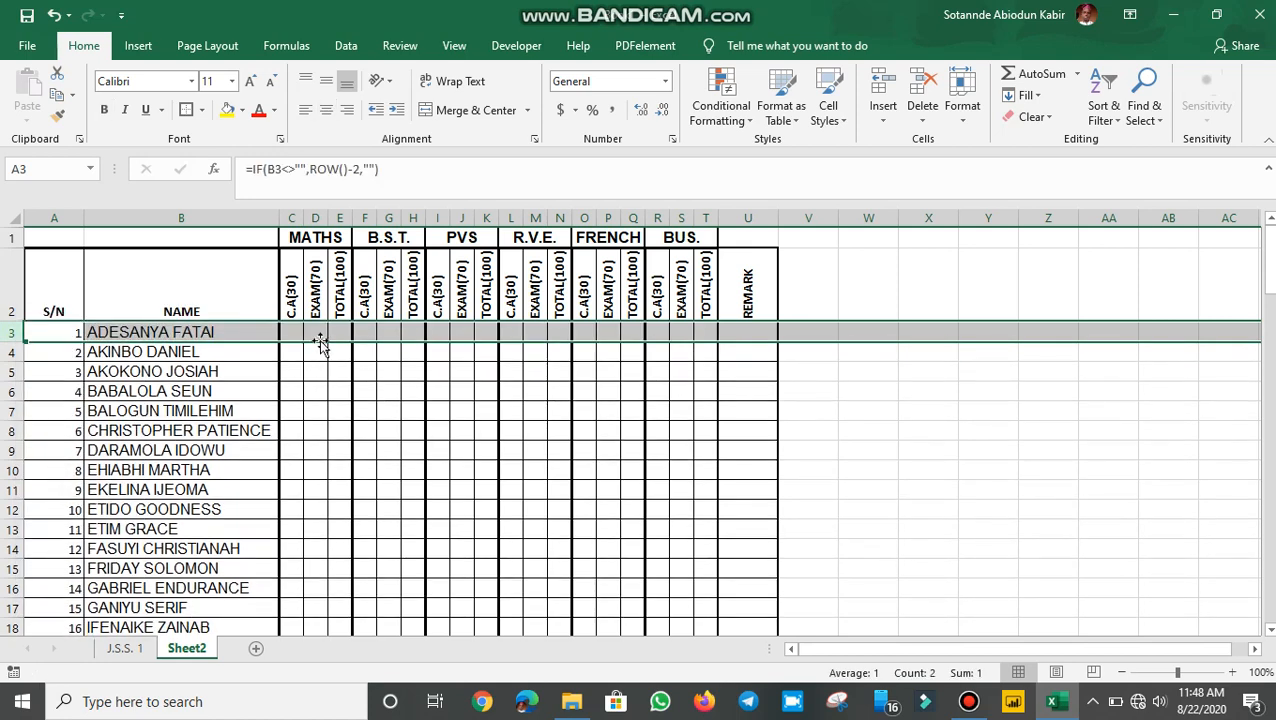
# - Start a new conditional formatting rule that formats only cells that contain, for the Maths totals E3:E23
pyautogui.click(318, 333)
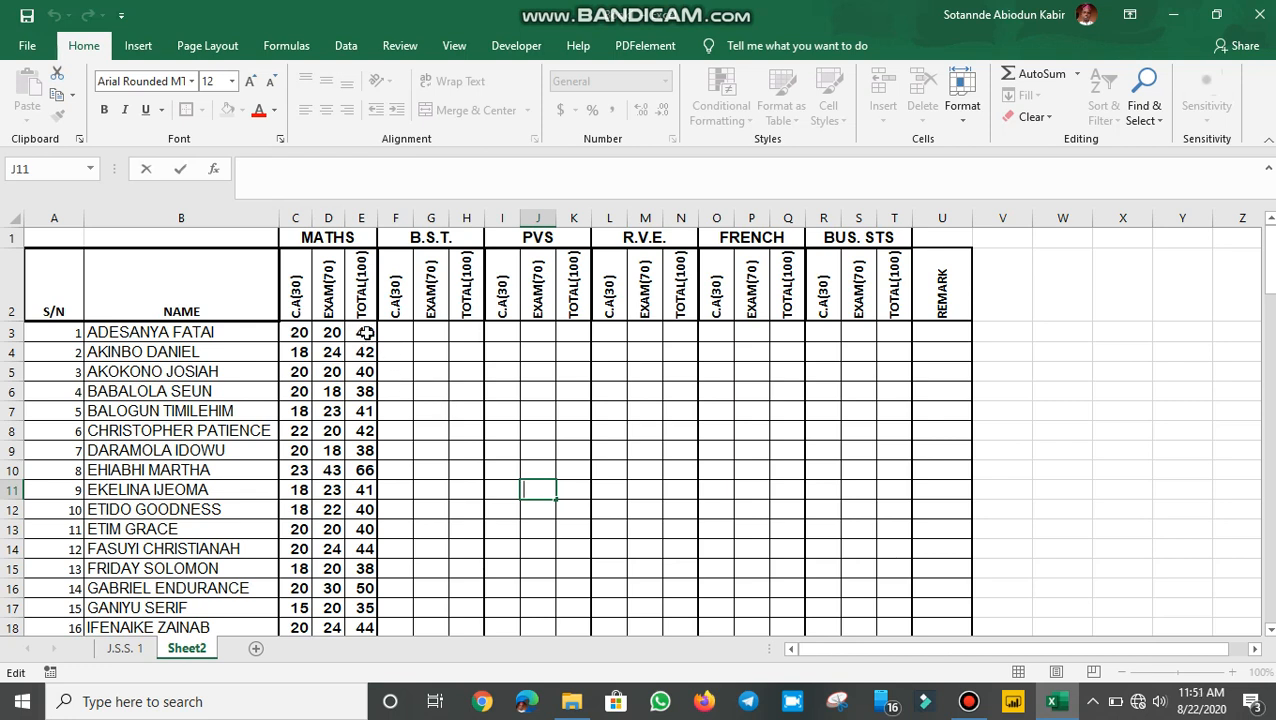
pyautogui.moveTo(366, 333); pyautogui.dragTo(365, 598)
pyautogui.press('Escape')
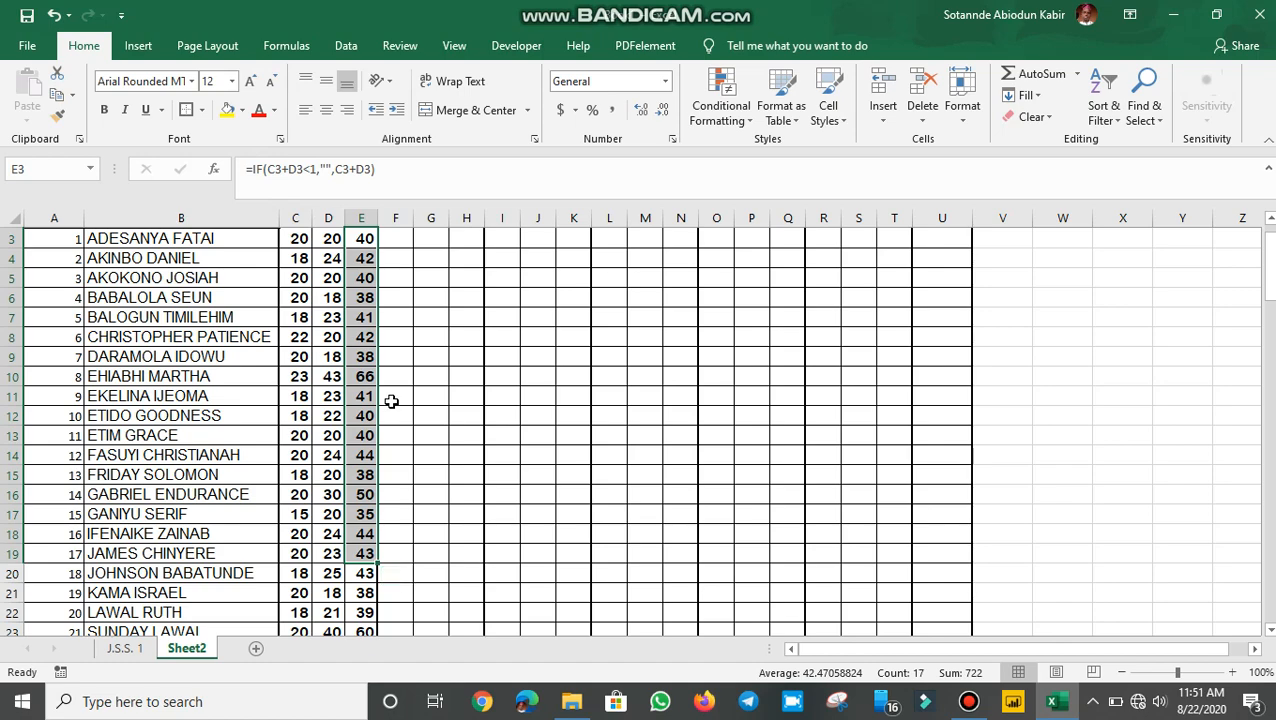
pyautogui.scroll(1, 390, 401)
pyautogui.moveTo(364, 333)
pyautogui.mouseDown()
pyautogui.moveTo(370, 615)
pyautogui.moveTo(384, 532)
pyautogui.moveTo(365, 530)
pyautogui.mouseUp()
pyautogui.click(743, 120)
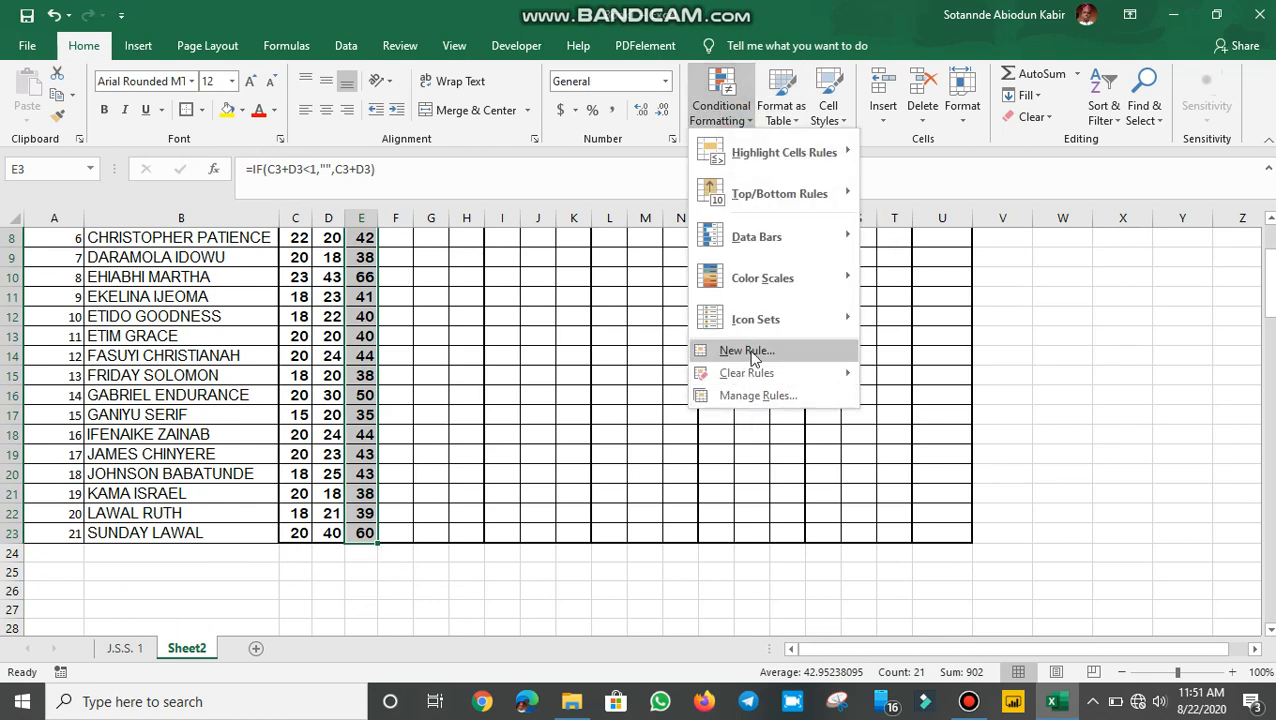
pyautogui.click(750, 354)
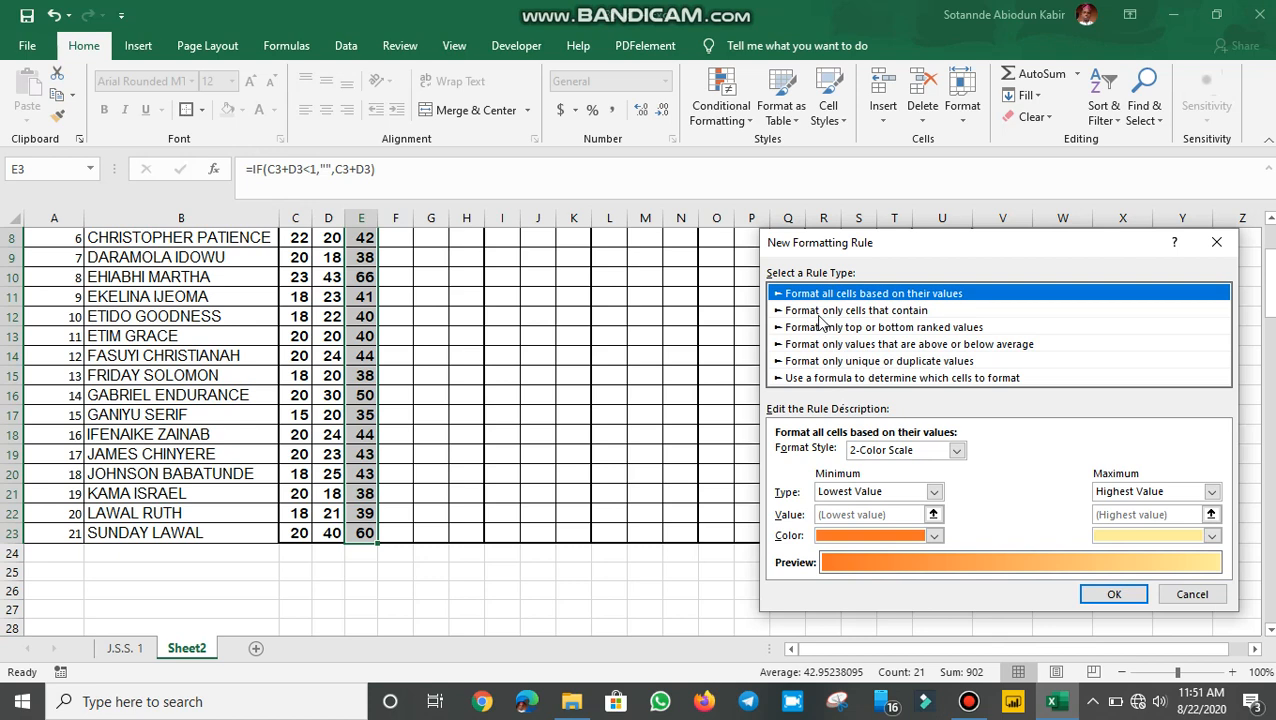
pyautogui.click(884, 311)
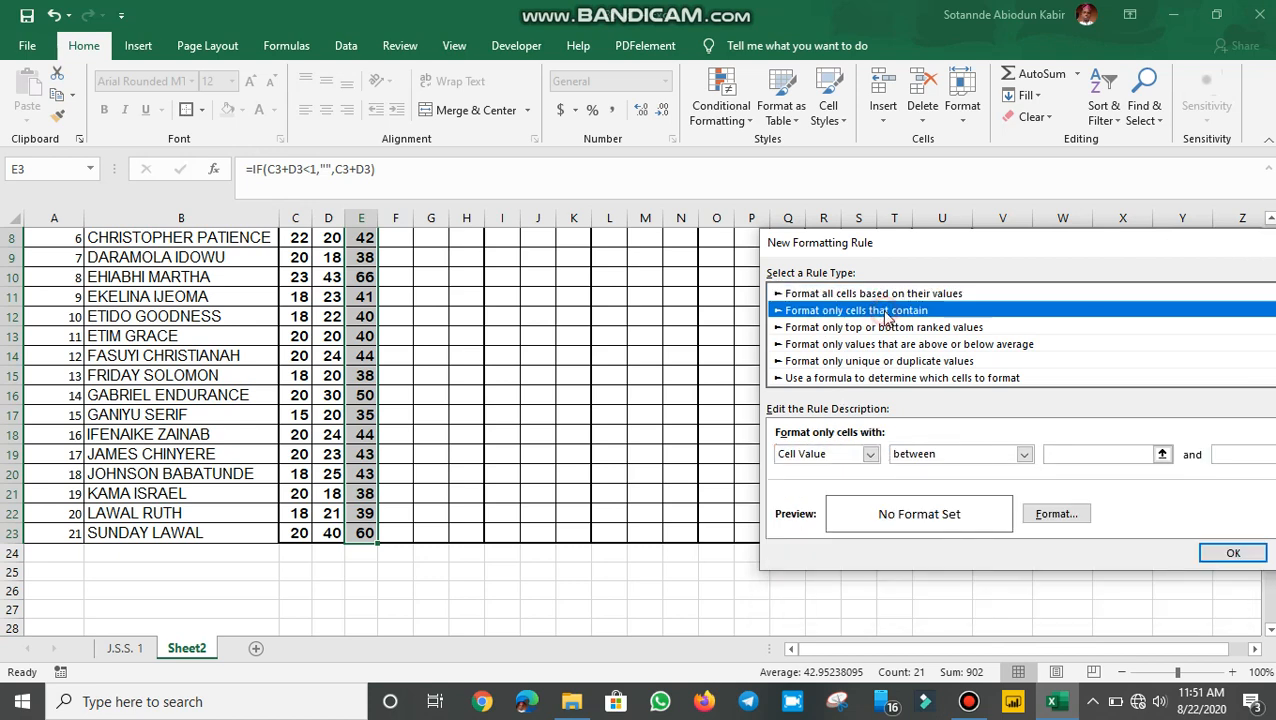
# - Set the rule's condition to cell value less than 40
pyautogui.moveTo(1132, 262); pyautogui.dragTo(818, 259)
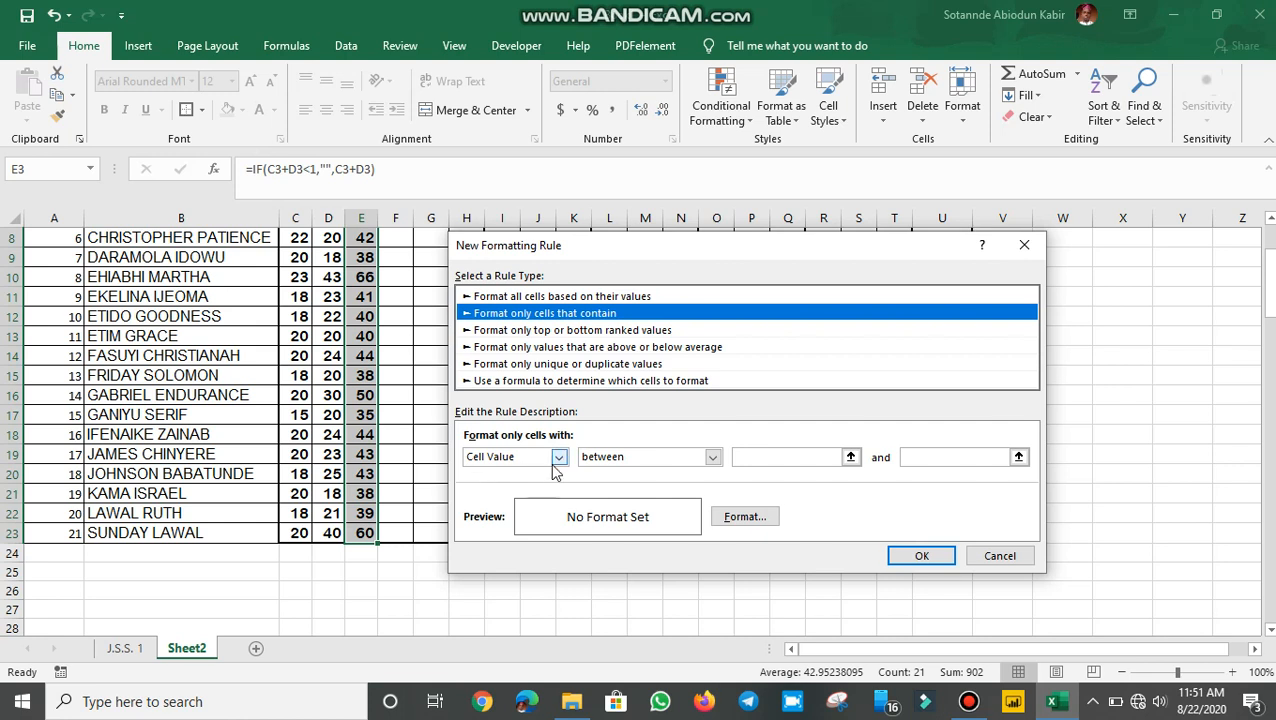
pyautogui.click(713, 458)
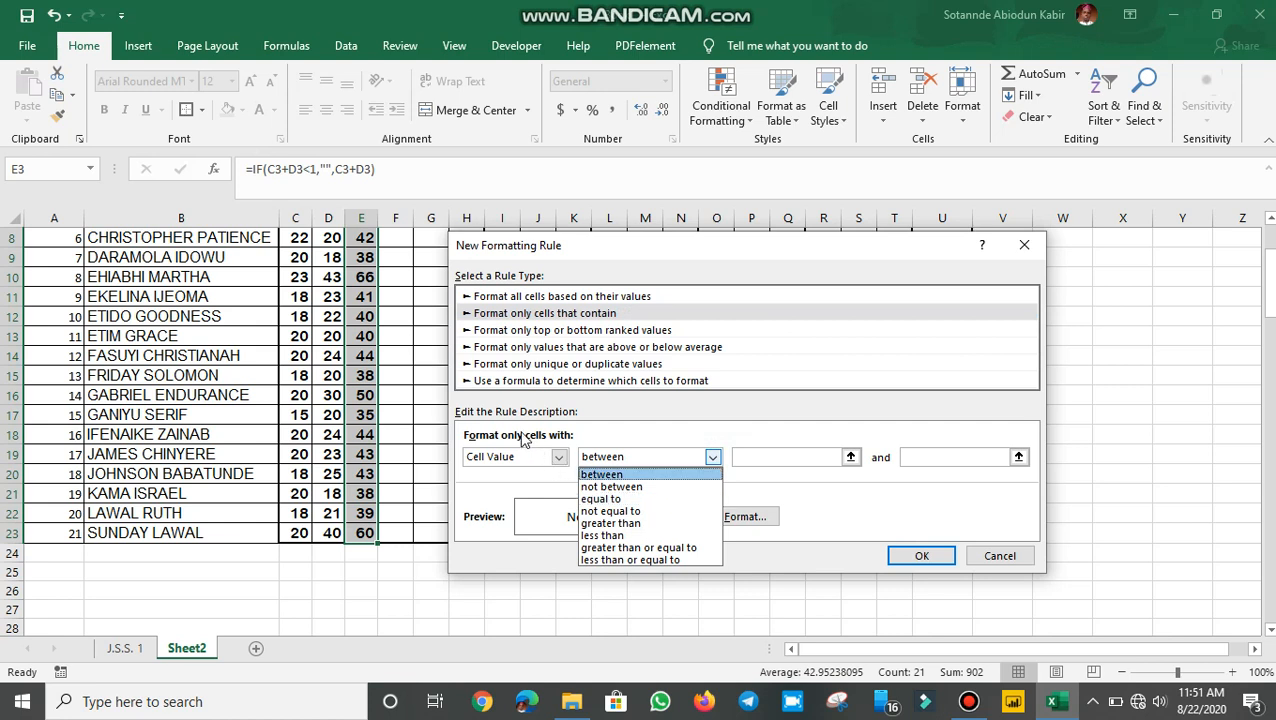
pyautogui.click(623, 536)
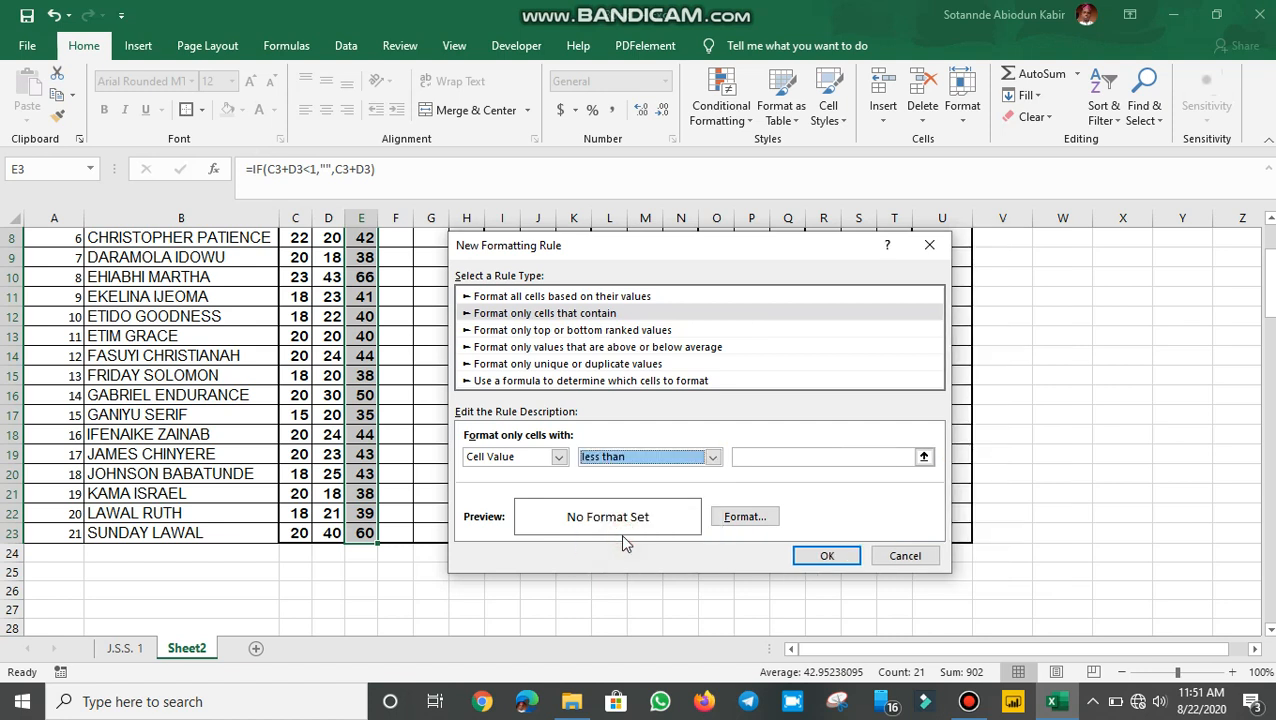
pyautogui.click(792, 456)
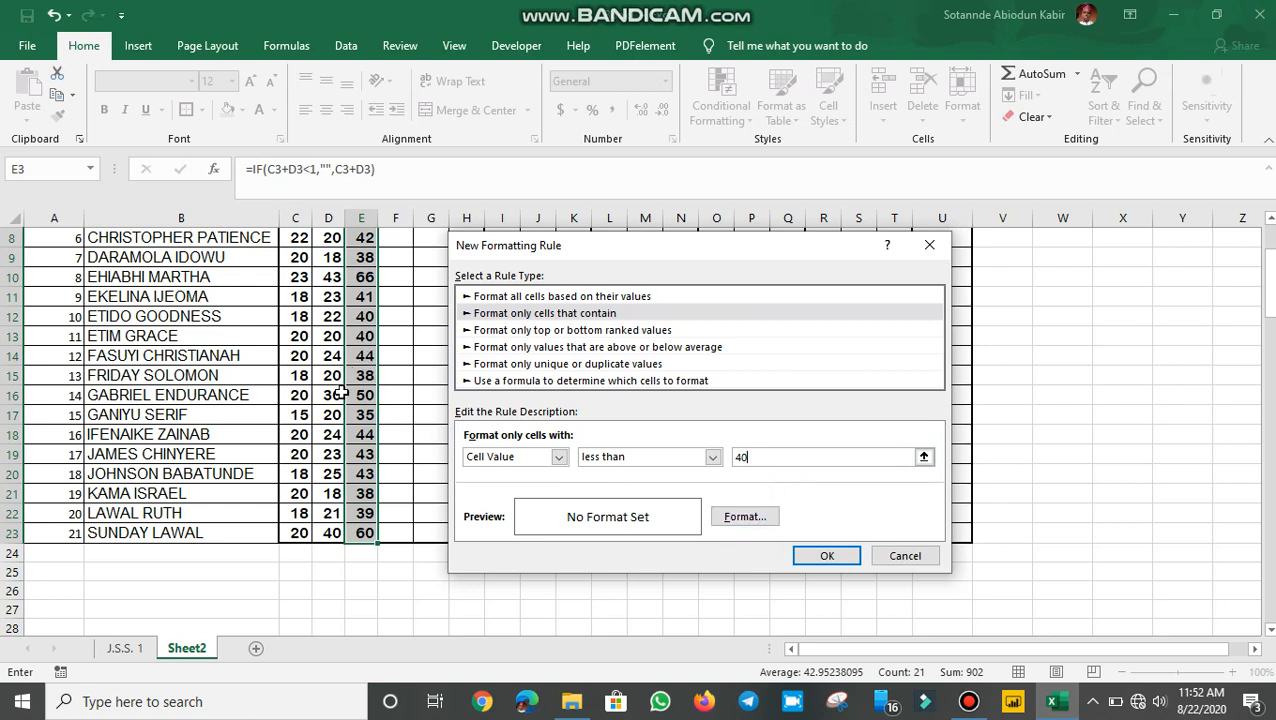
# - Give the rule a standard red font color and apply it to the Maths totals
pyautogui.click(740, 519)
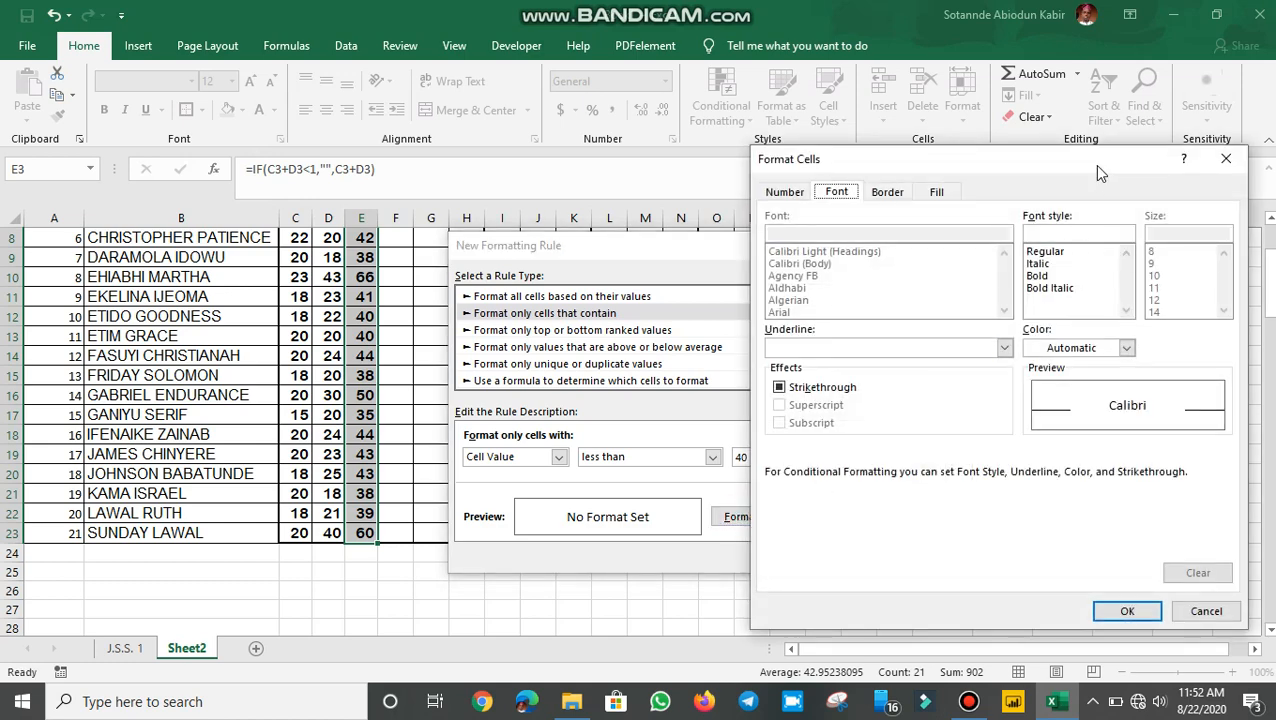
pyautogui.moveTo(1098, 172); pyautogui.dragTo(713, 144)
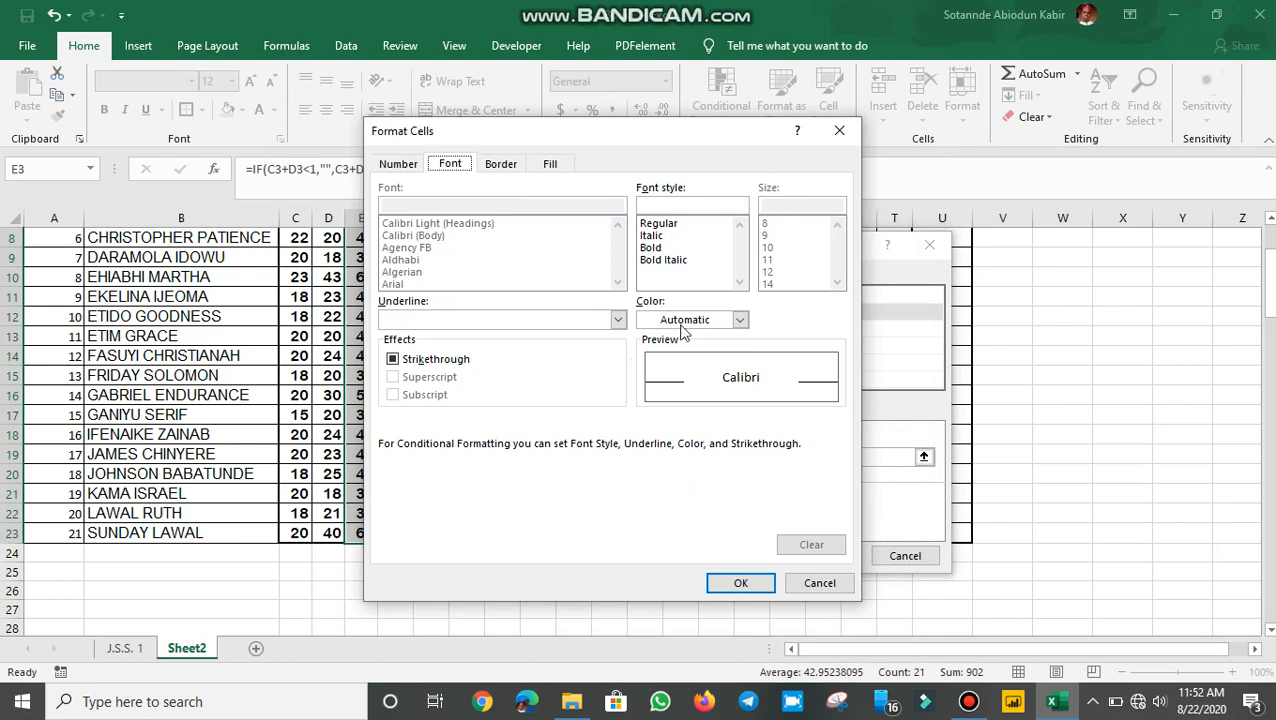
pyautogui.click(741, 320)
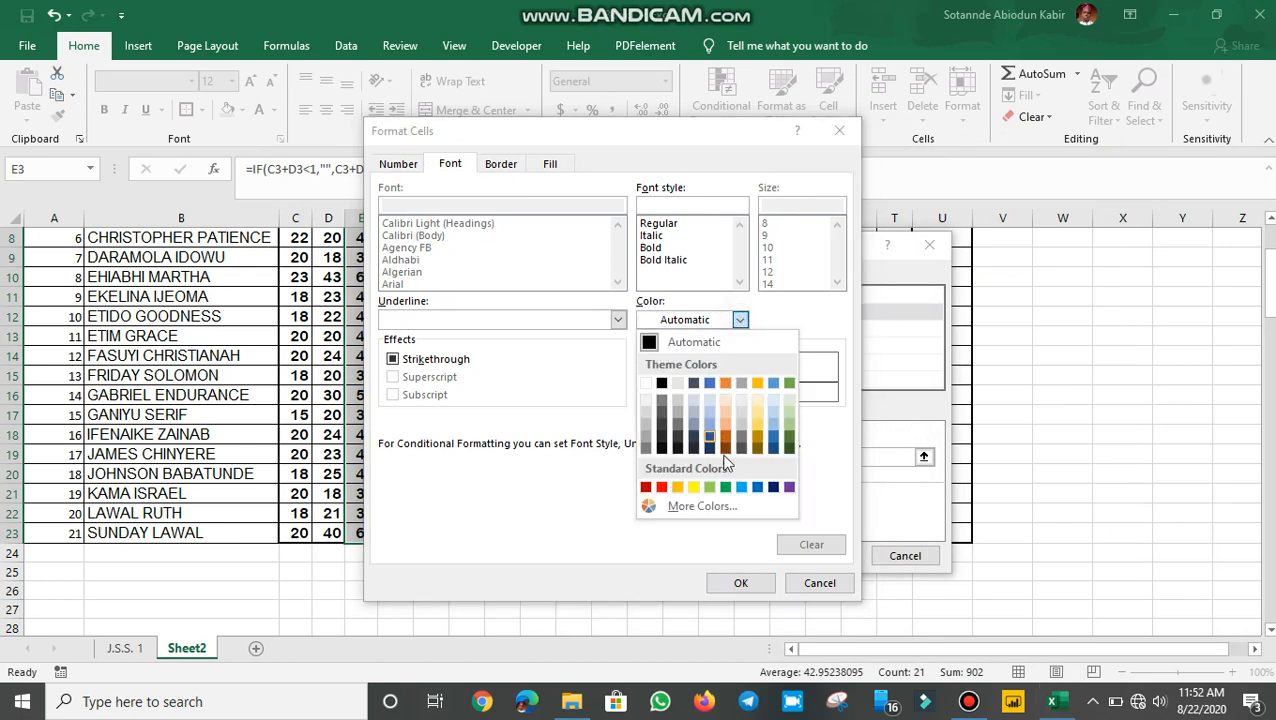
pyautogui.click(661, 488)
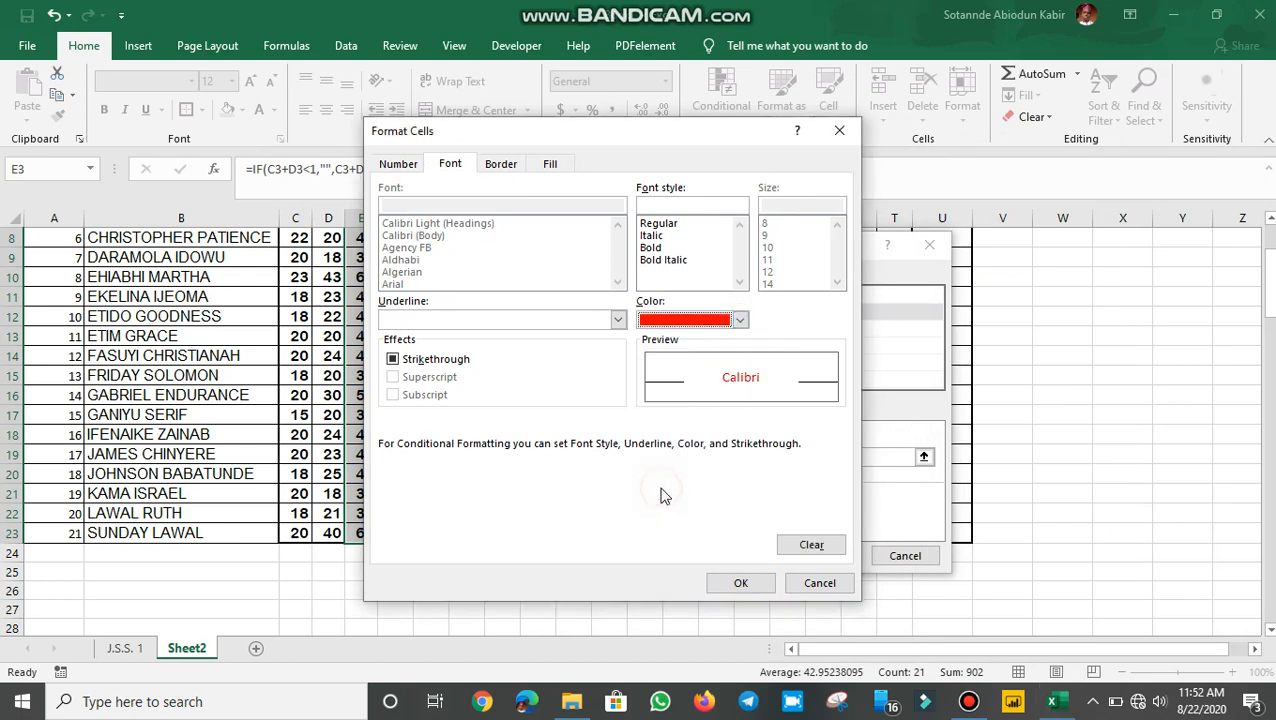
pyautogui.click(740, 583)
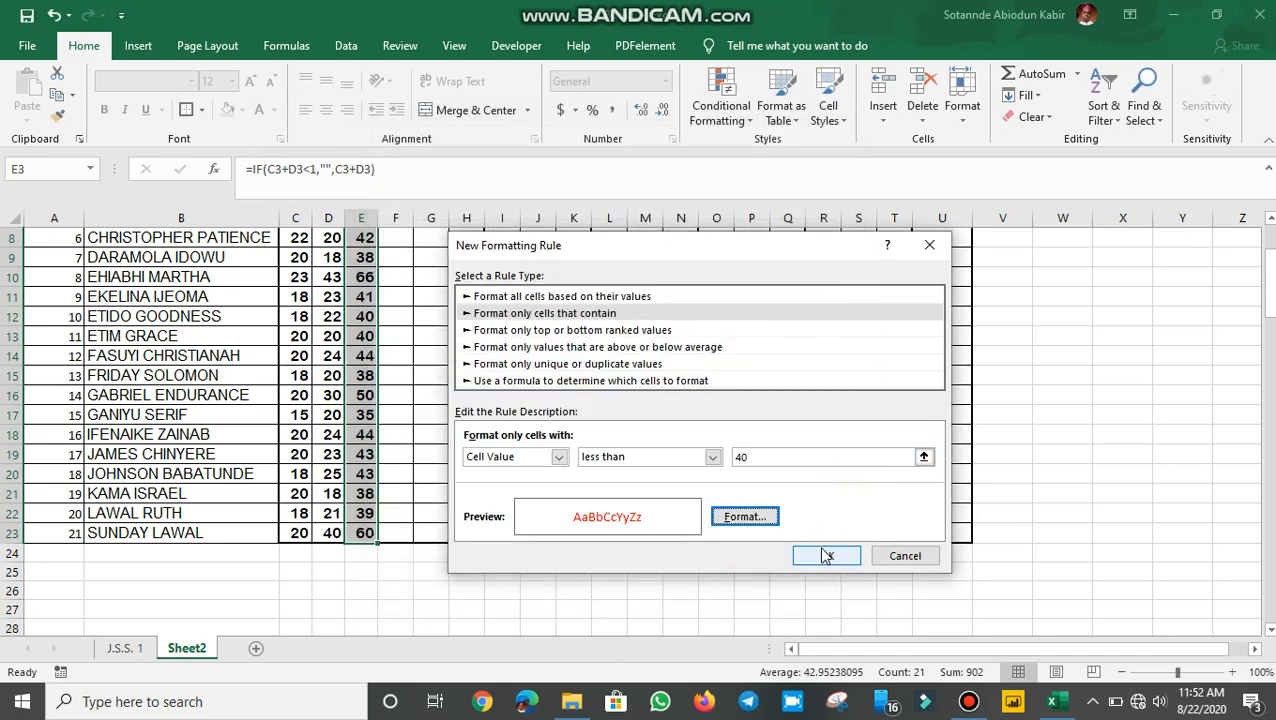
pyautogui.click(824, 555)
pyautogui.scroll(3, 476, 388)
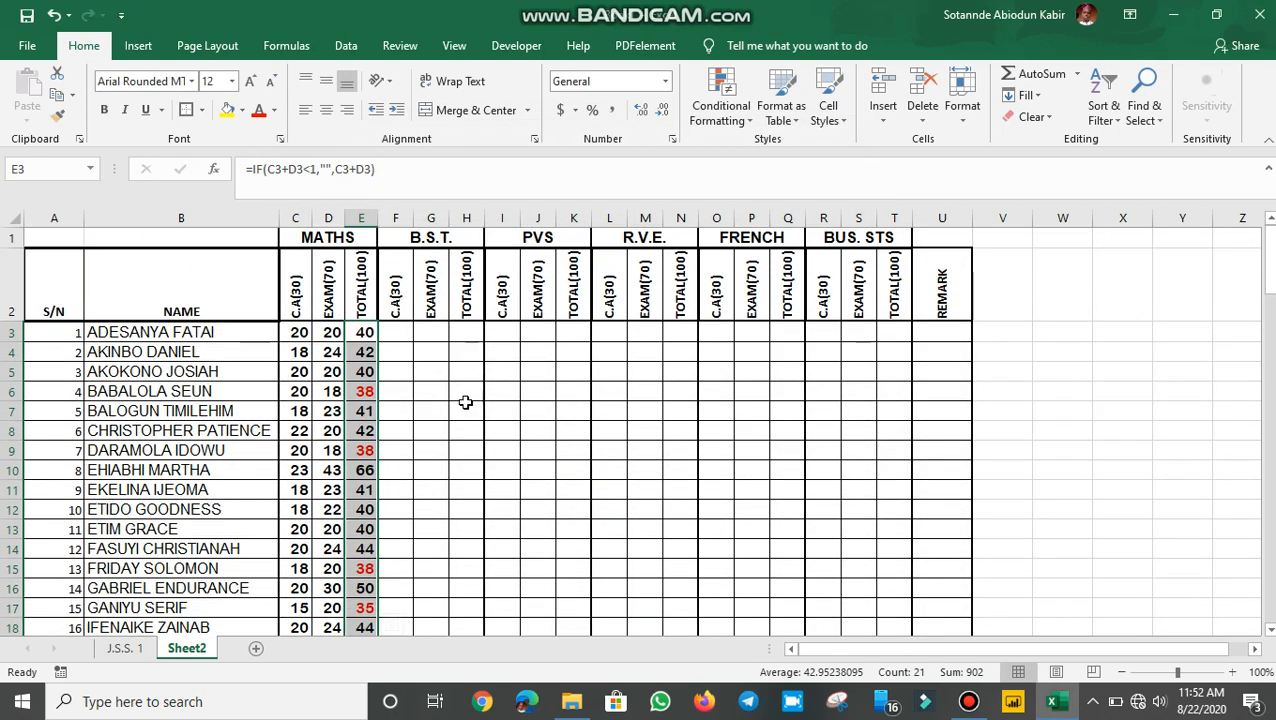
# - Look over the formatted Maths totals and change the first student's Maths exam score in D3 to 13
pyautogui.click(465, 403)
pyautogui.scroll(-3, 349, 388)
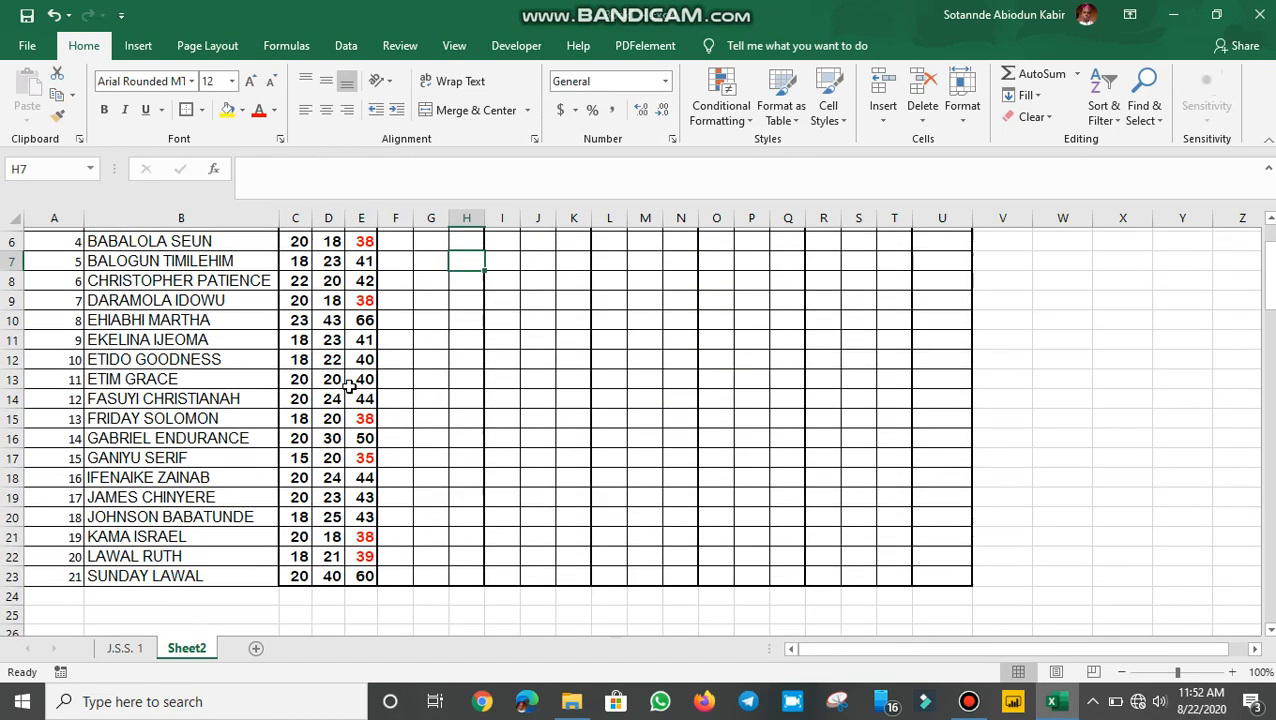
pyautogui.scroll(3, 355, 388)
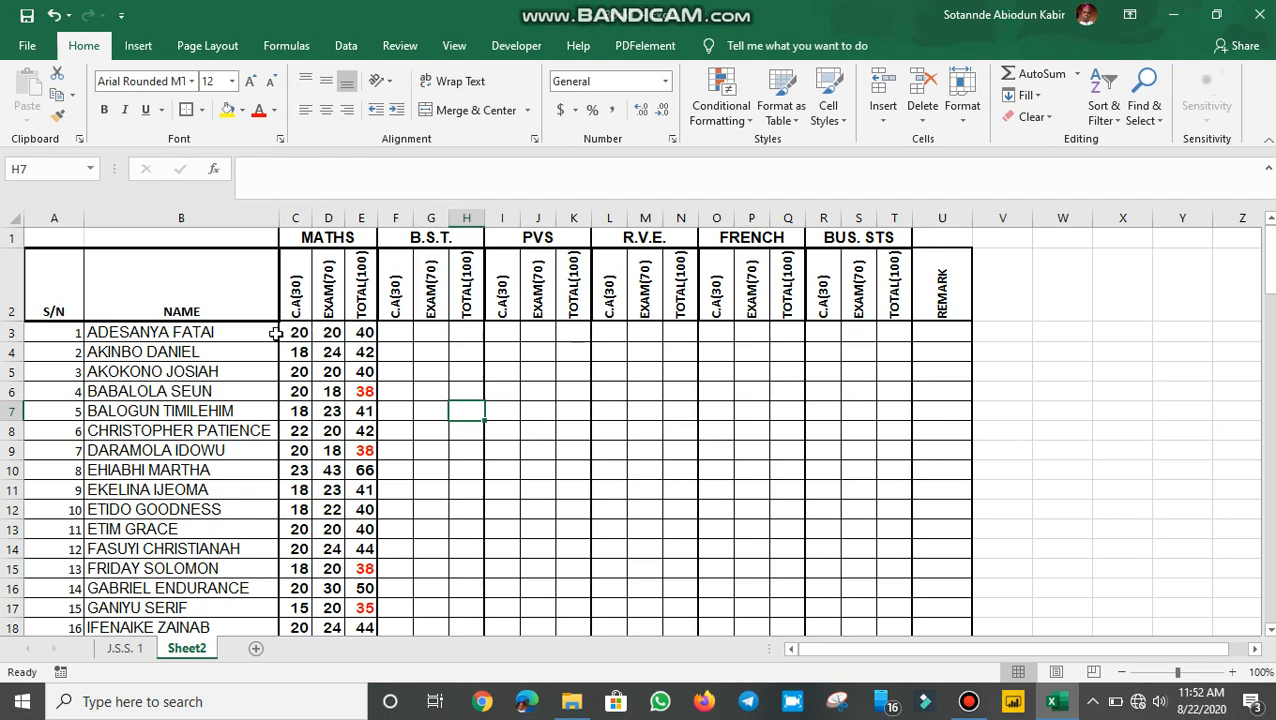
pyautogui.click(331, 332)
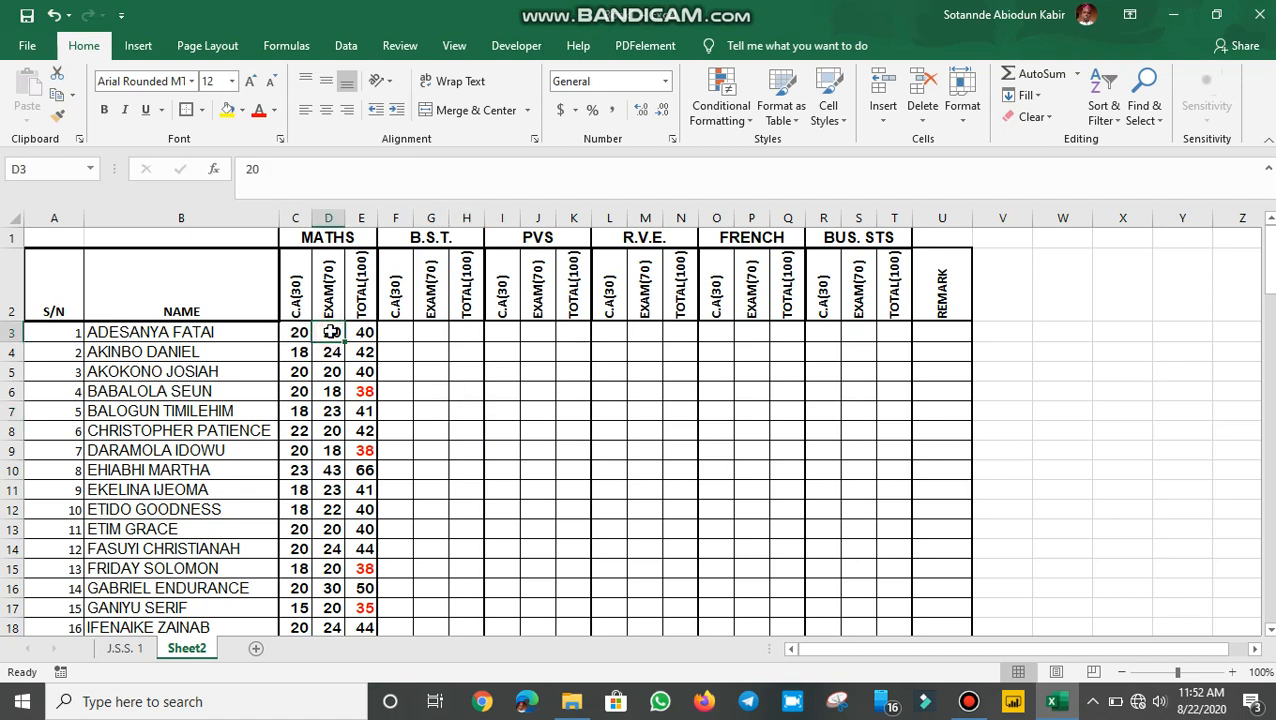
pyautogui.write('3')
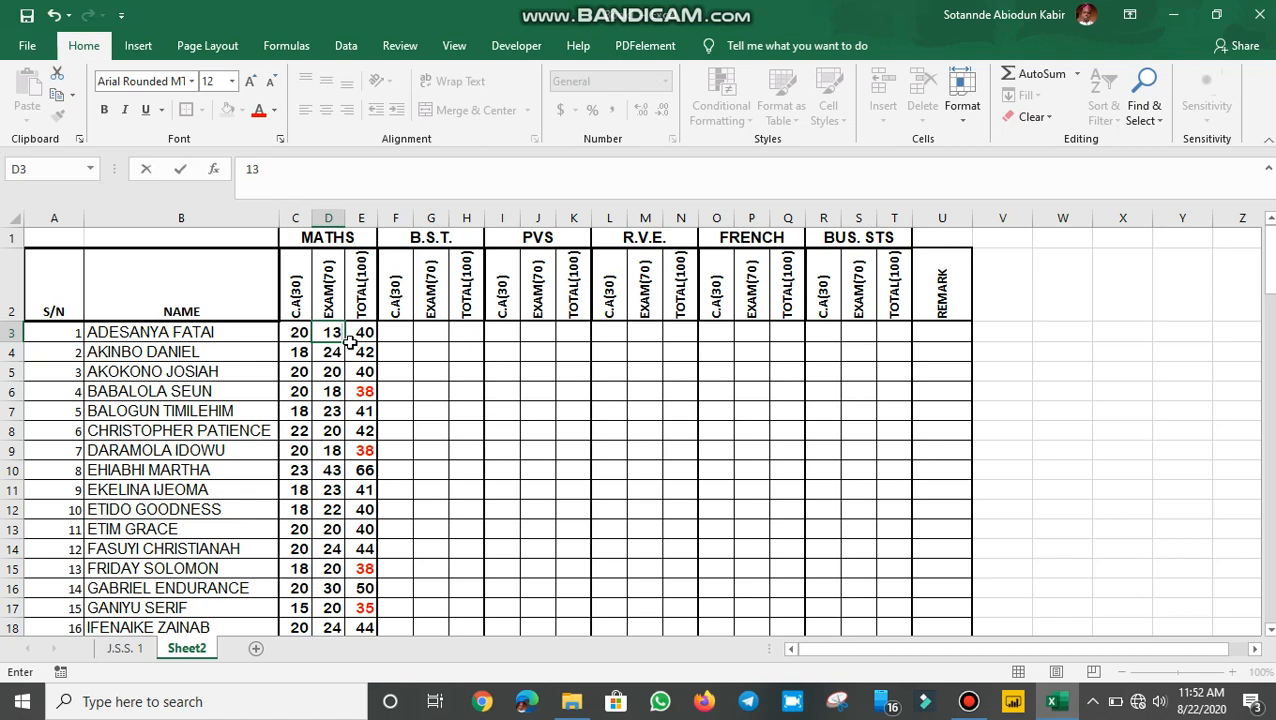
pyautogui.press('Return')
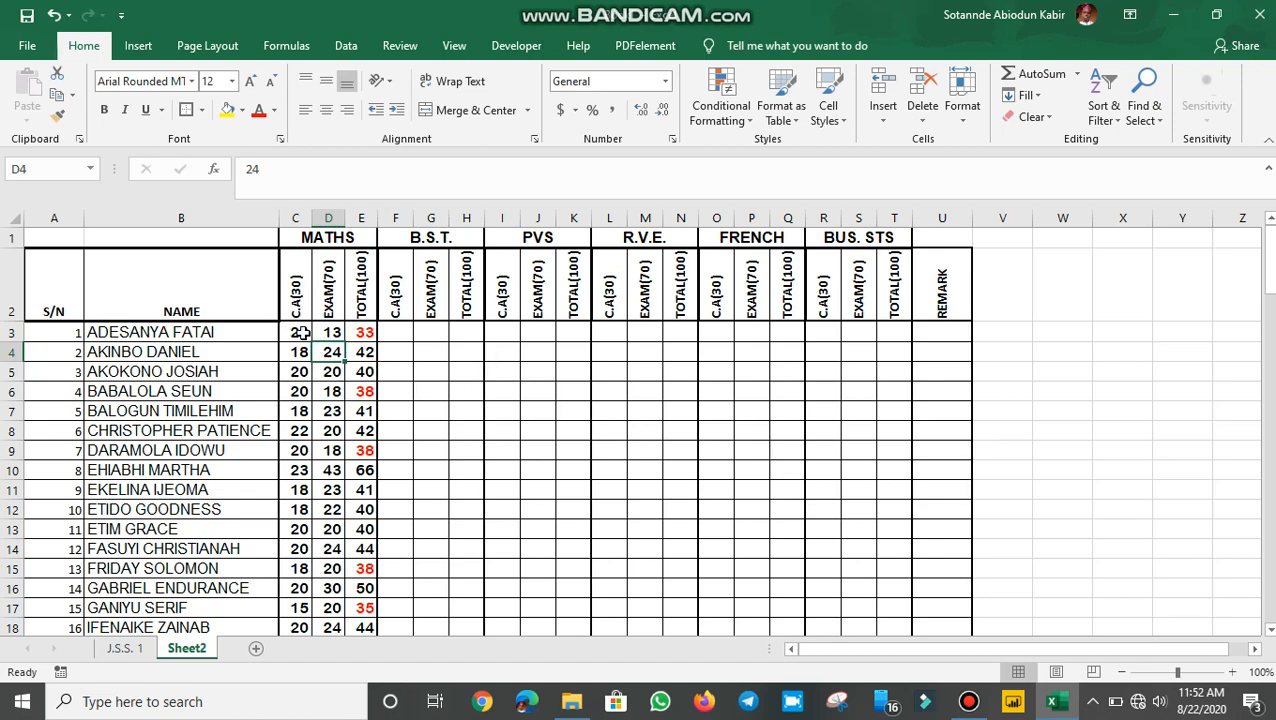
# - Try to fill the Maths scores and totals C3:E23 across the other subject columns up to column T
pyautogui.moveTo(302, 333); pyautogui.dragTo(905, 585)
pyautogui.scroll(2, 894, 586)
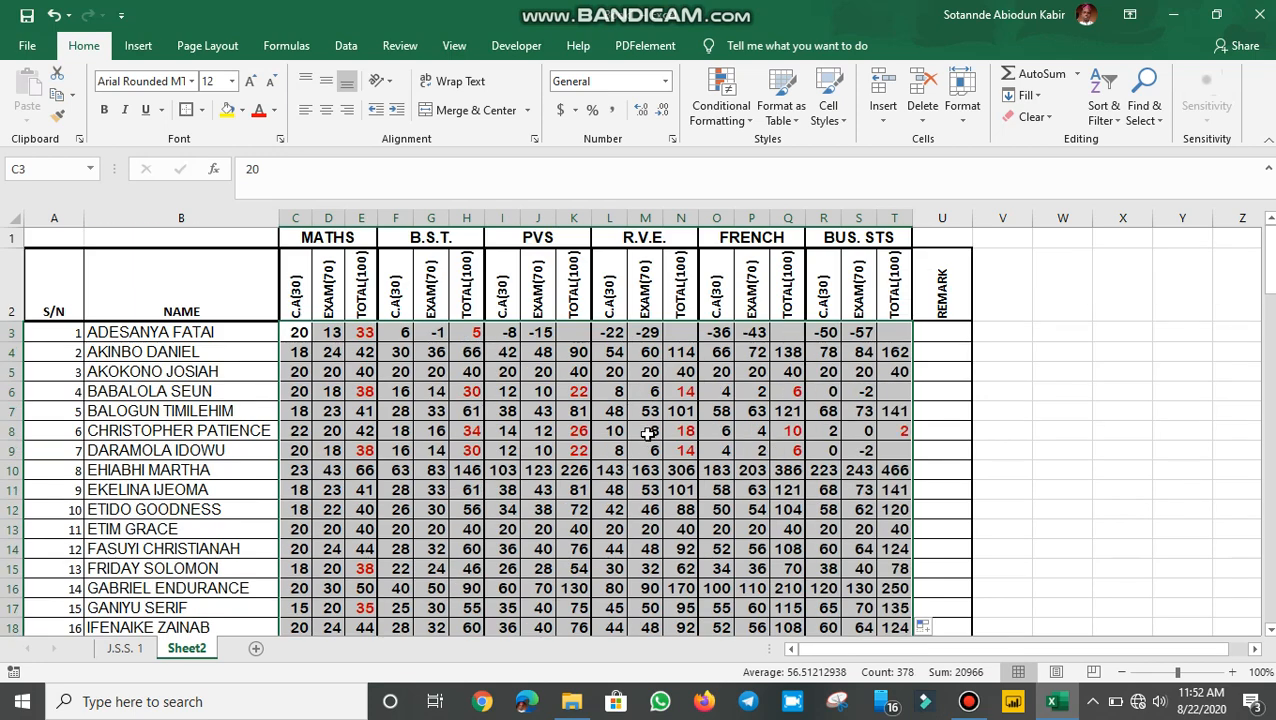
pyautogui.click(477, 390)
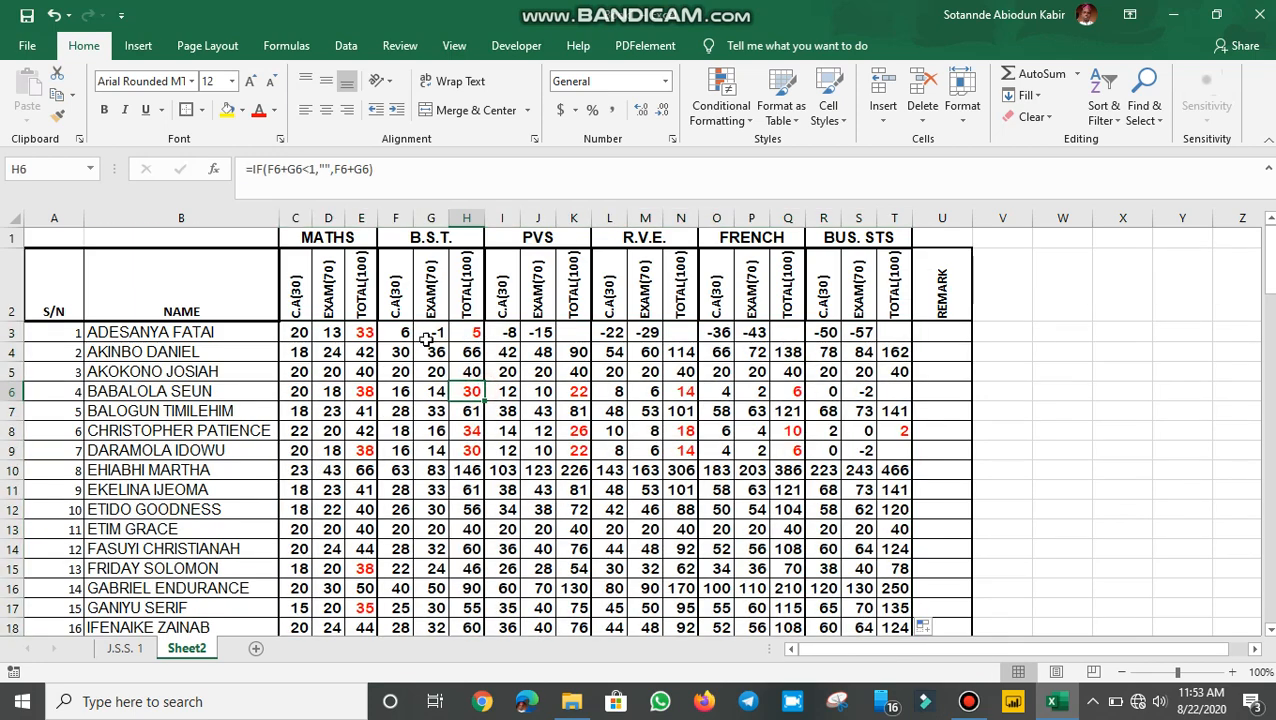
# - Clear the filled values from F3:T23, keeping the Maths columns
pyautogui.moveTo(400, 334); pyautogui.dragTo(605, 442)
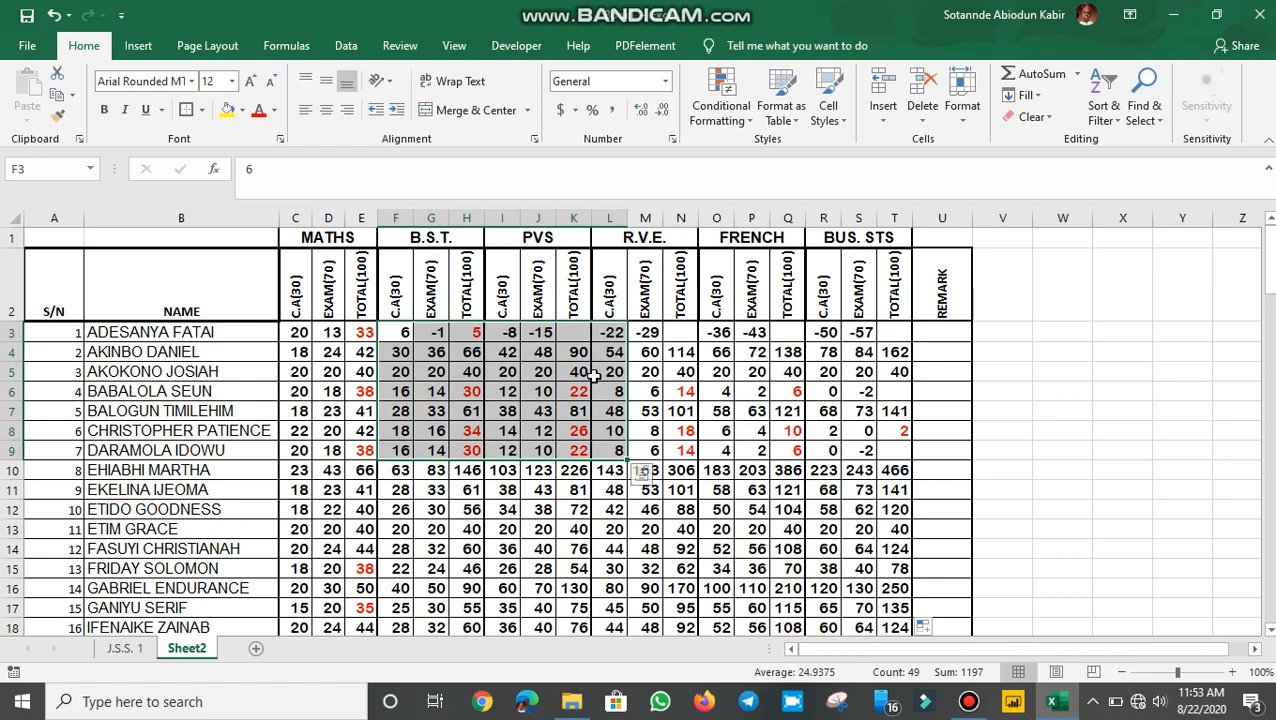
pyautogui.moveTo(397, 333); pyautogui.dragTo(891, 584)
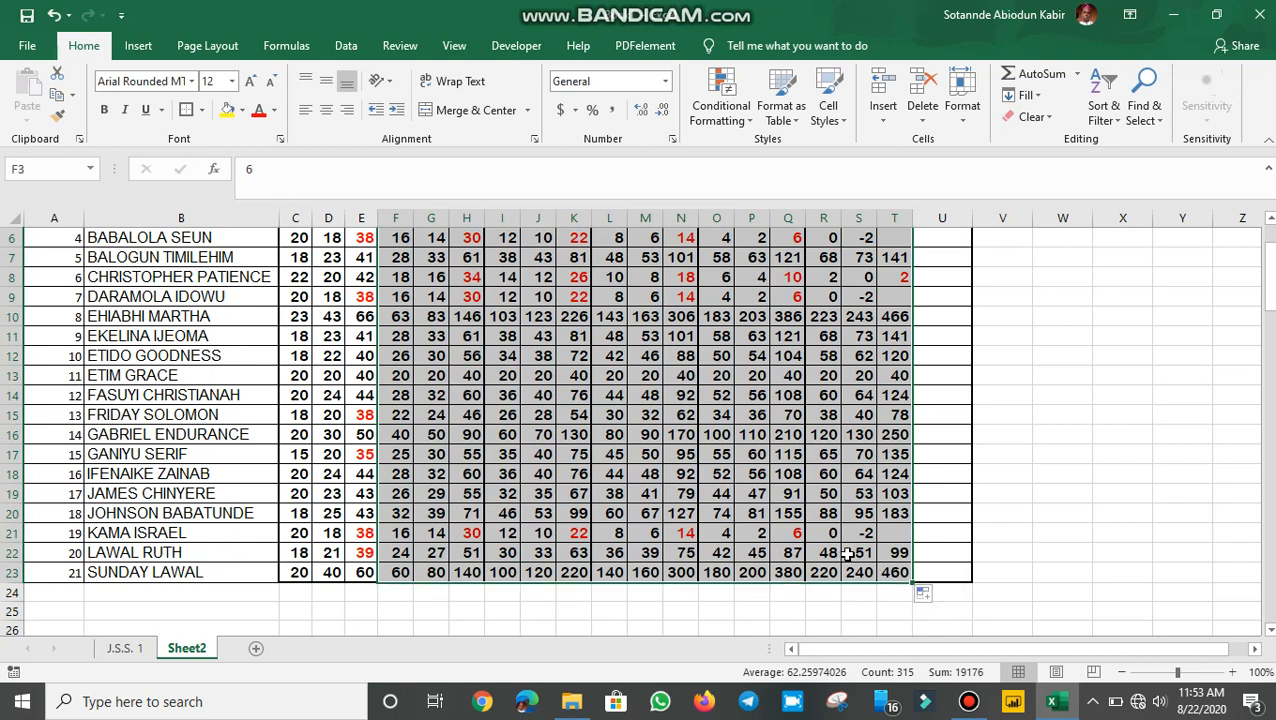
pyautogui.press('Delete')
pyautogui.scroll(2, 621, 476)
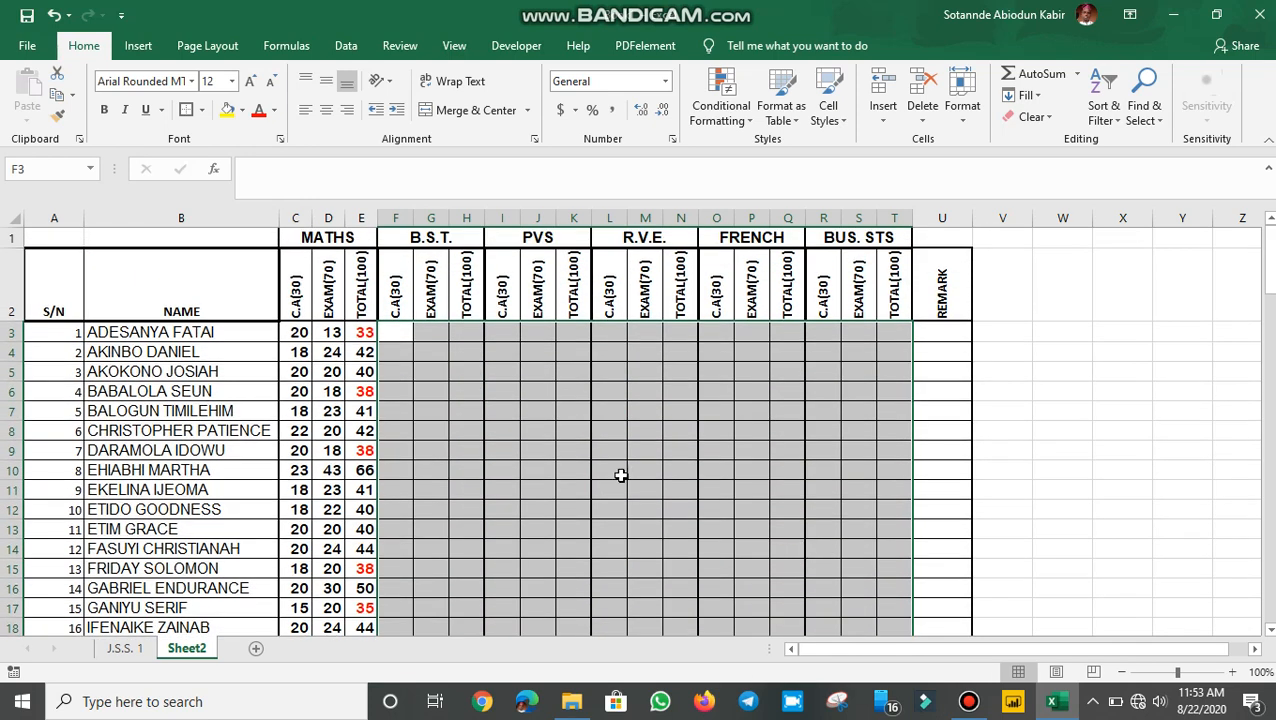
pyautogui.click(402, 334)
pyautogui.click(468, 338)
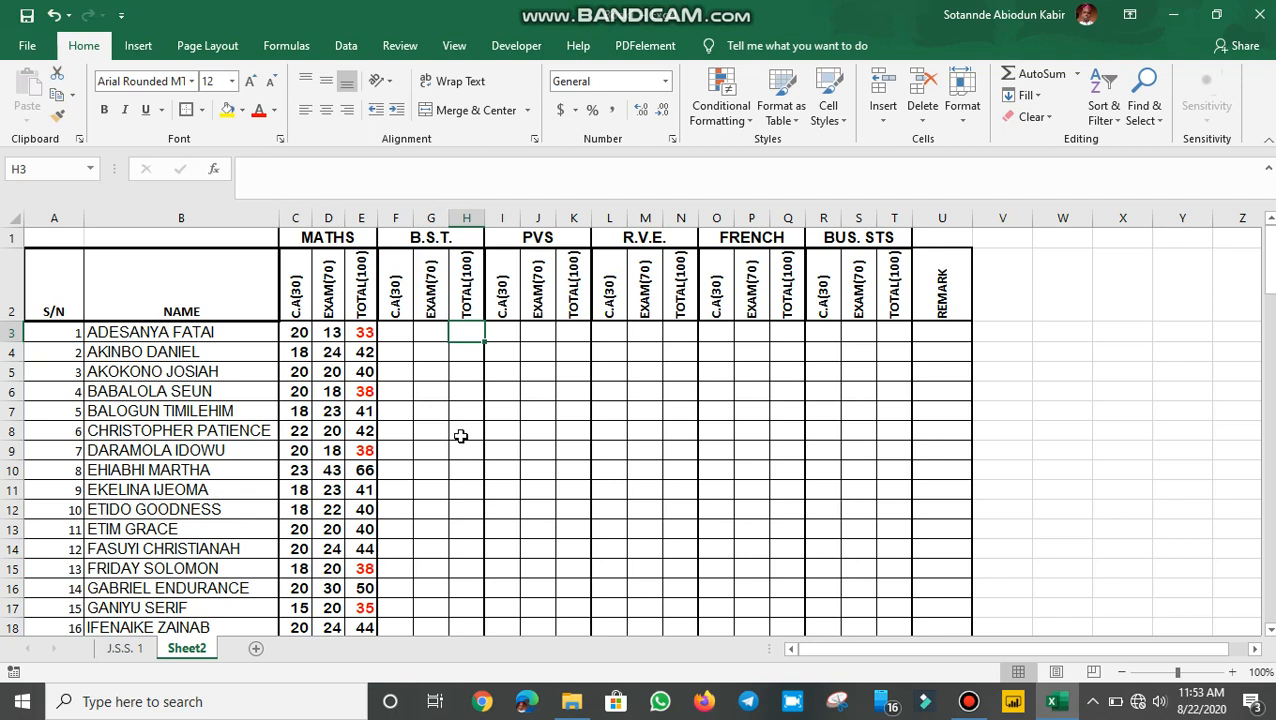
# - Test the total formula in E3 by clearing the first student's Maths scores C3:D3, and undo the clearing
pyautogui.click(369, 335)
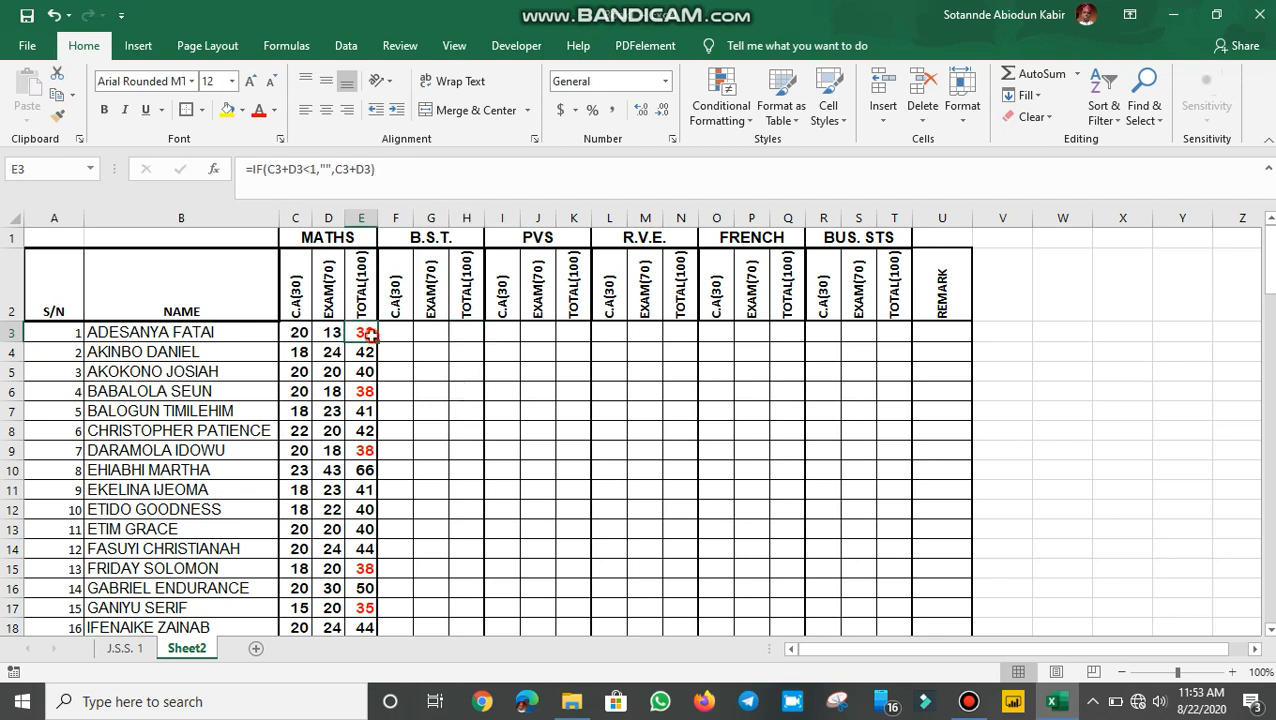
pyautogui.click(462, 333)
pyautogui.click(358, 335)
pyautogui.moveTo(298, 330); pyautogui.dragTo(331, 332)
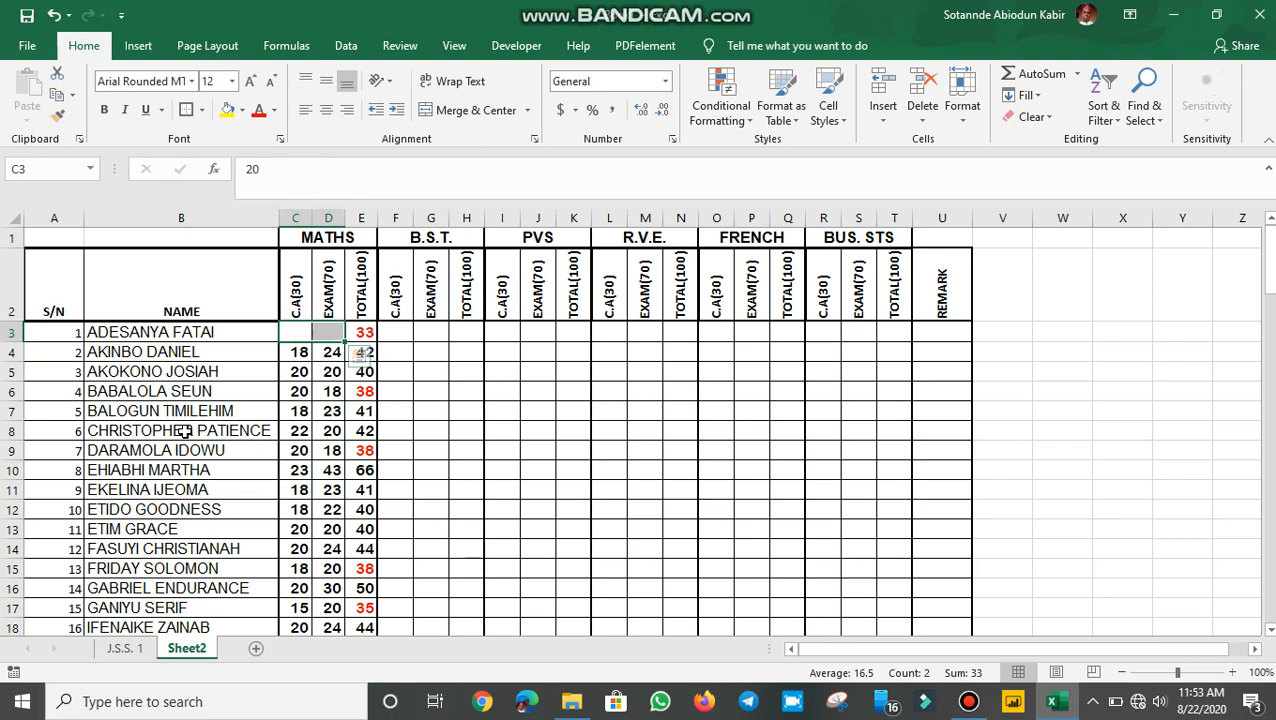
pyautogui.press('Delete')
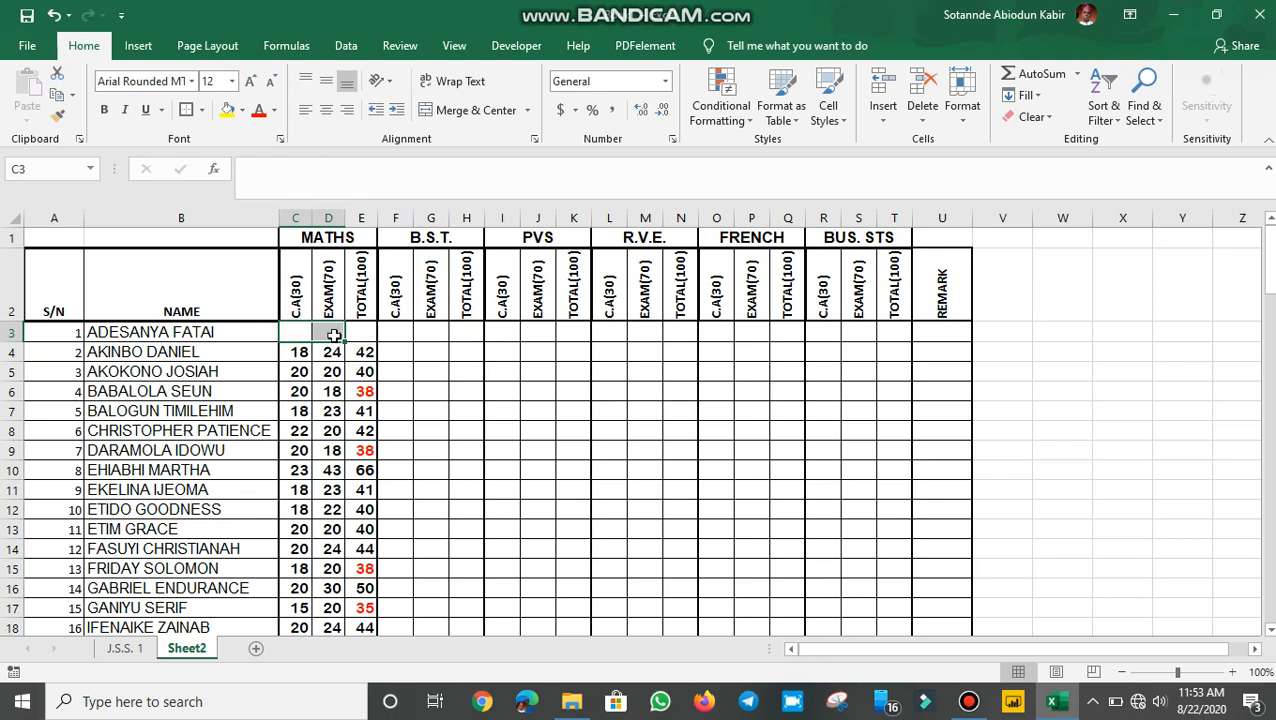
pyautogui.hotkey('ctrl', 'z')
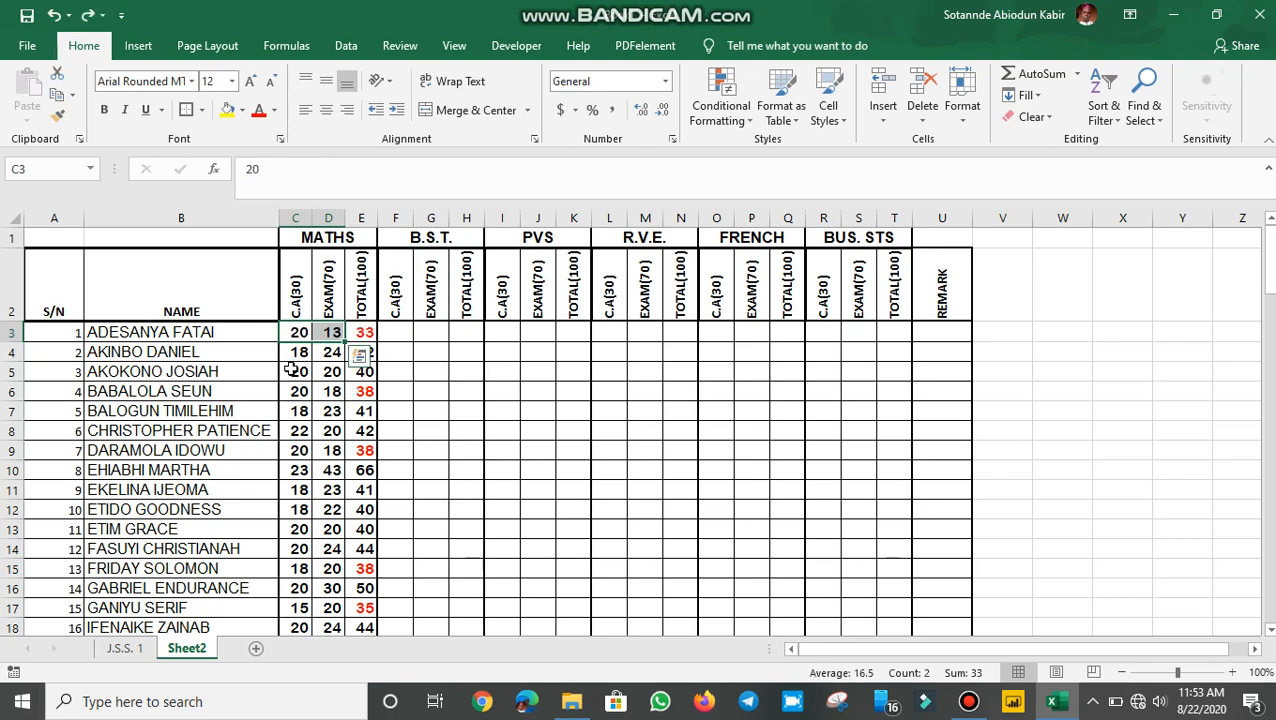
pyautogui.click(333, 371)
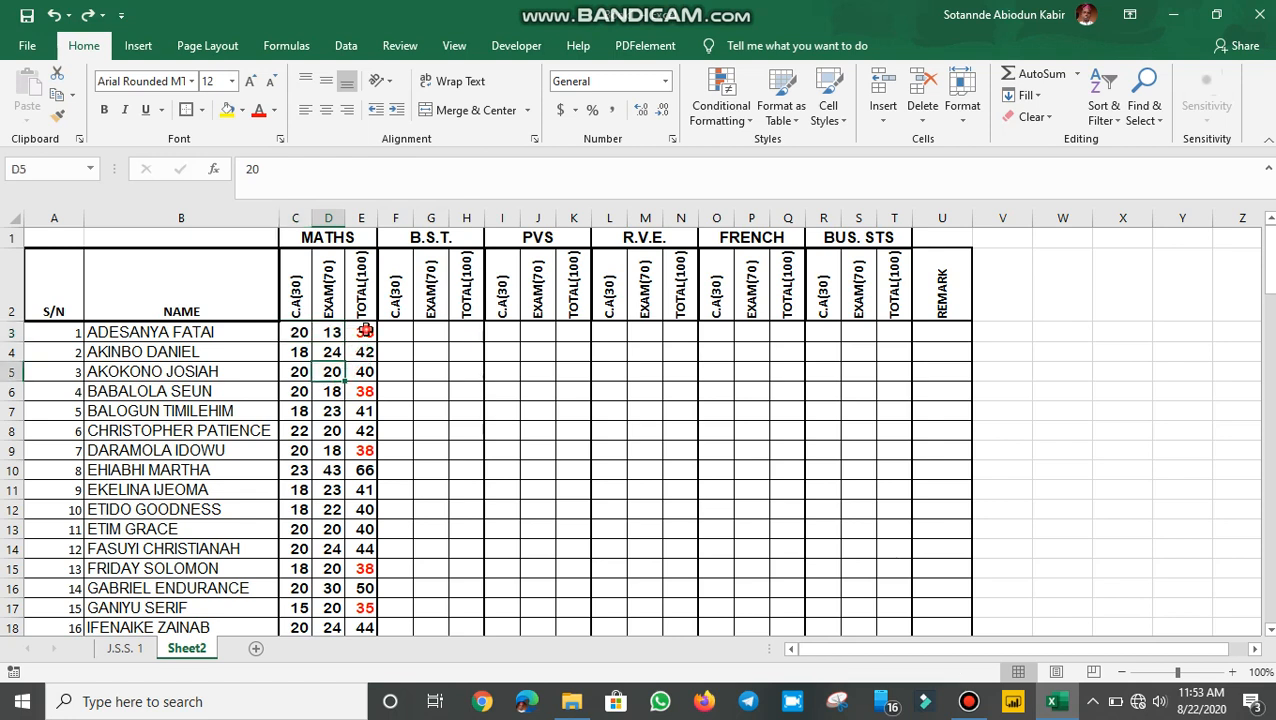
# - Copy the first student's Maths total formula from E3 to the B.S.T. total cell H3
pyautogui.click(366, 332)
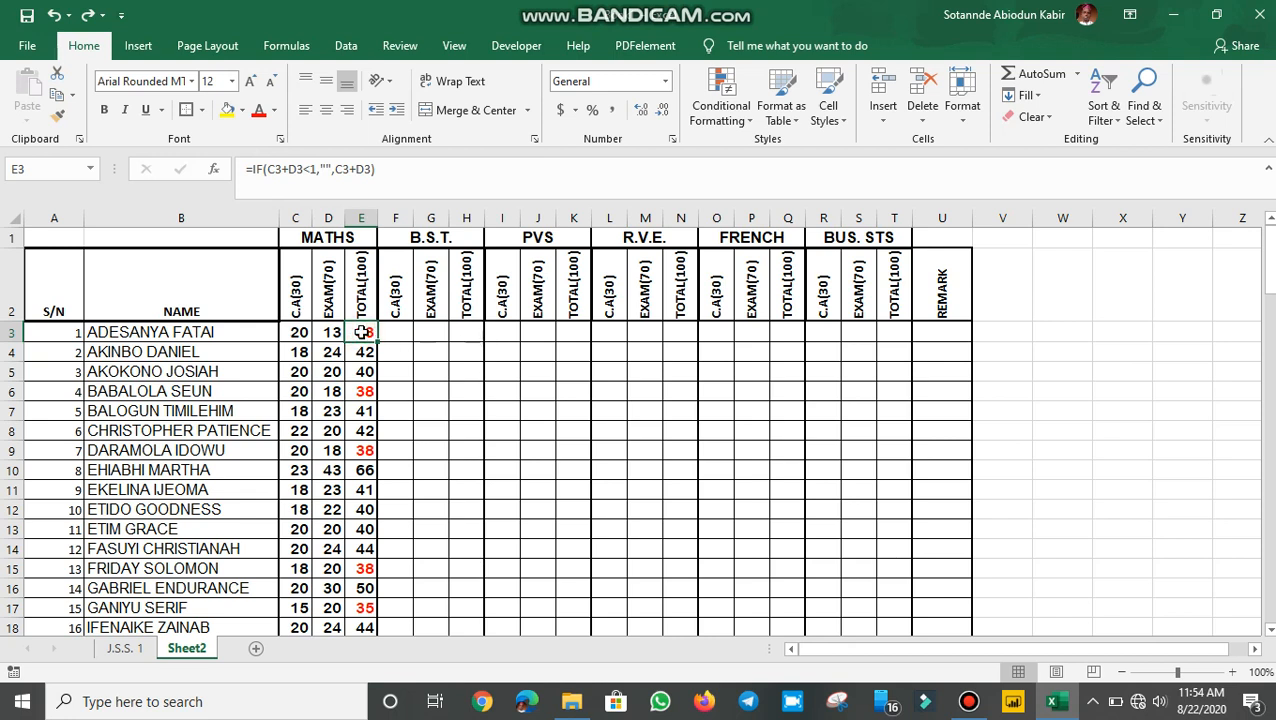
pyautogui.hotkey('ctrl', 'c')
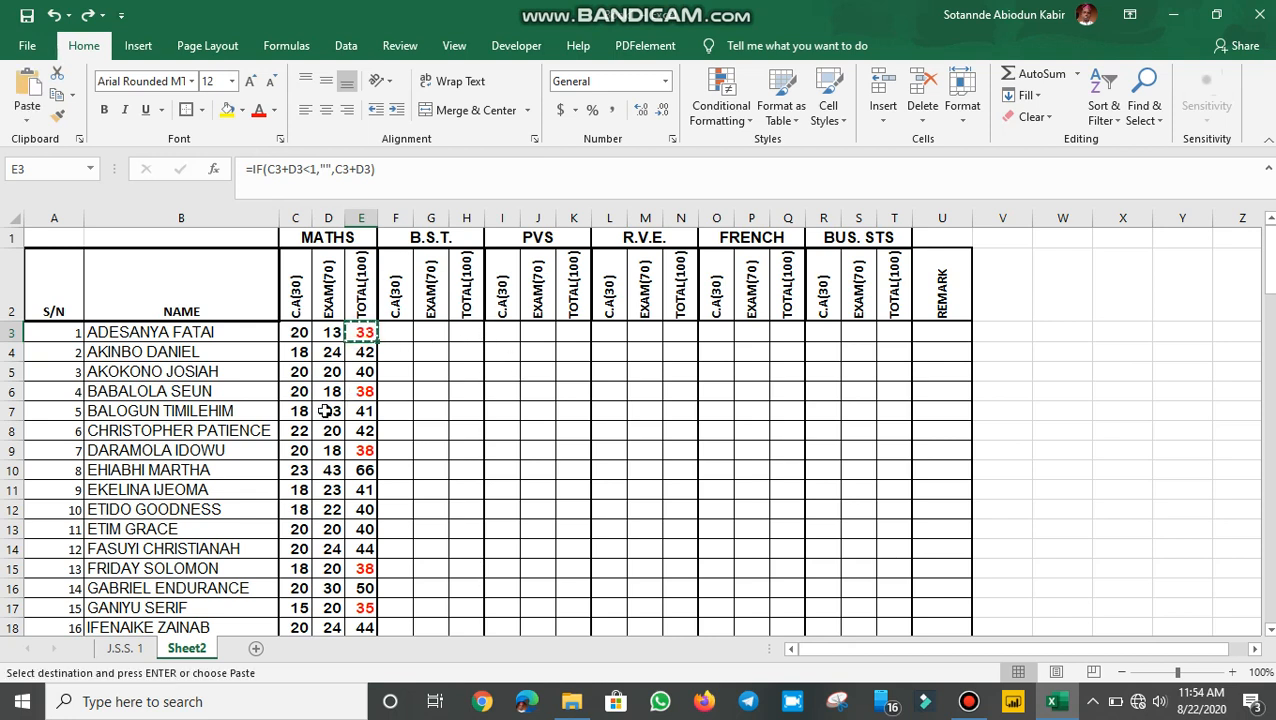
pyautogui.click(466, 325)
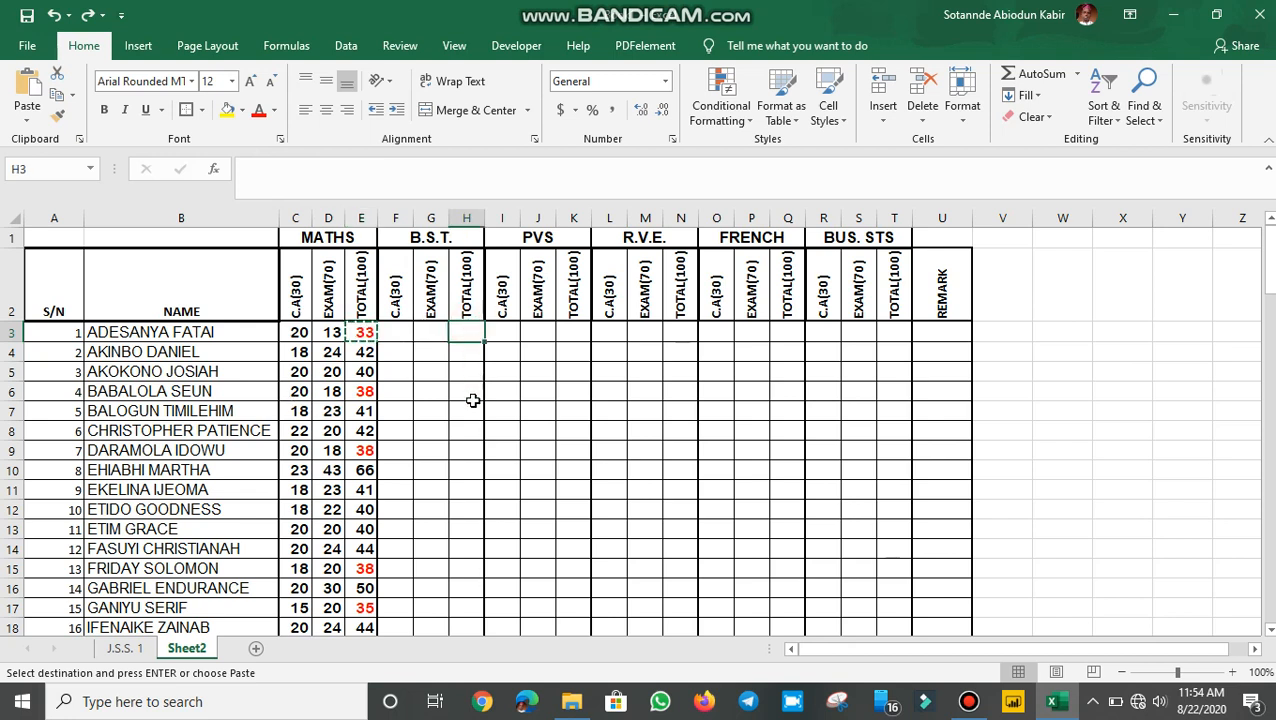
pyautogui.hotkey('ctrl', 'v')
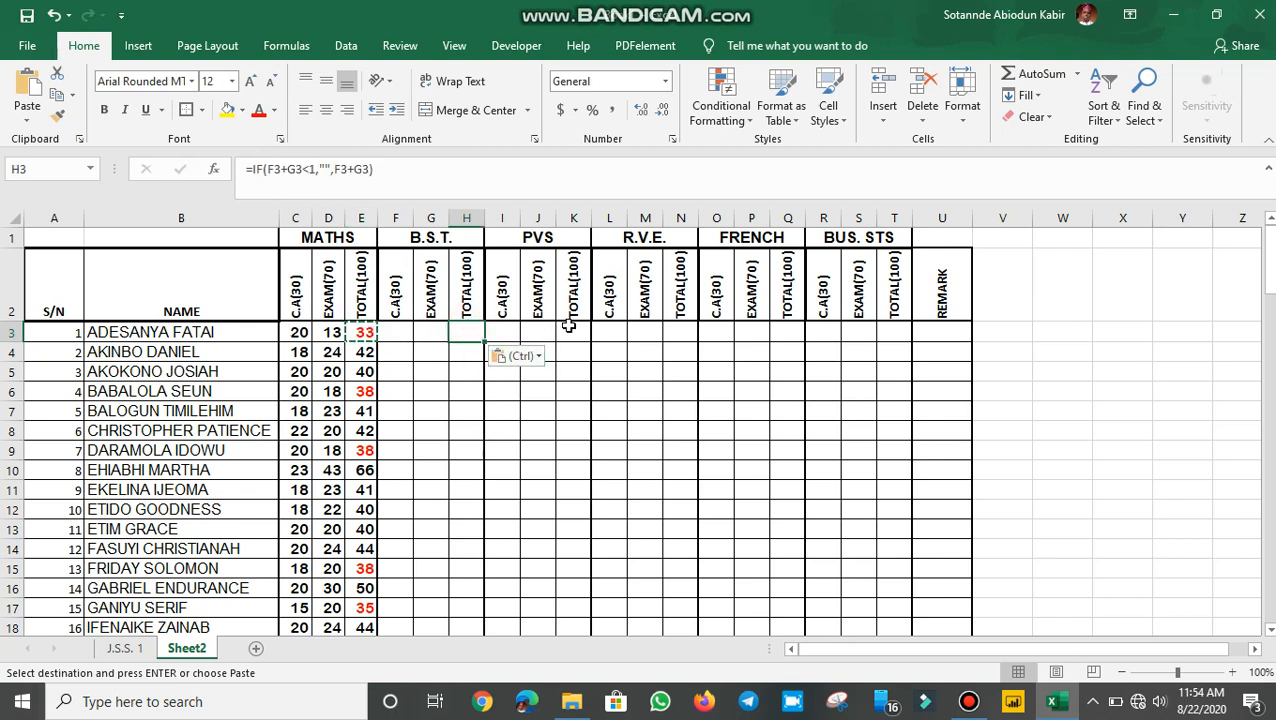
# - Paste the copied total formula into the first student's PVS, R.V.E., French and Bus. Sts total cells K3, N3, Q3 and T3
pyautogui.click(565, 325)
pyautogui.hotkey('ctrl', 'v')
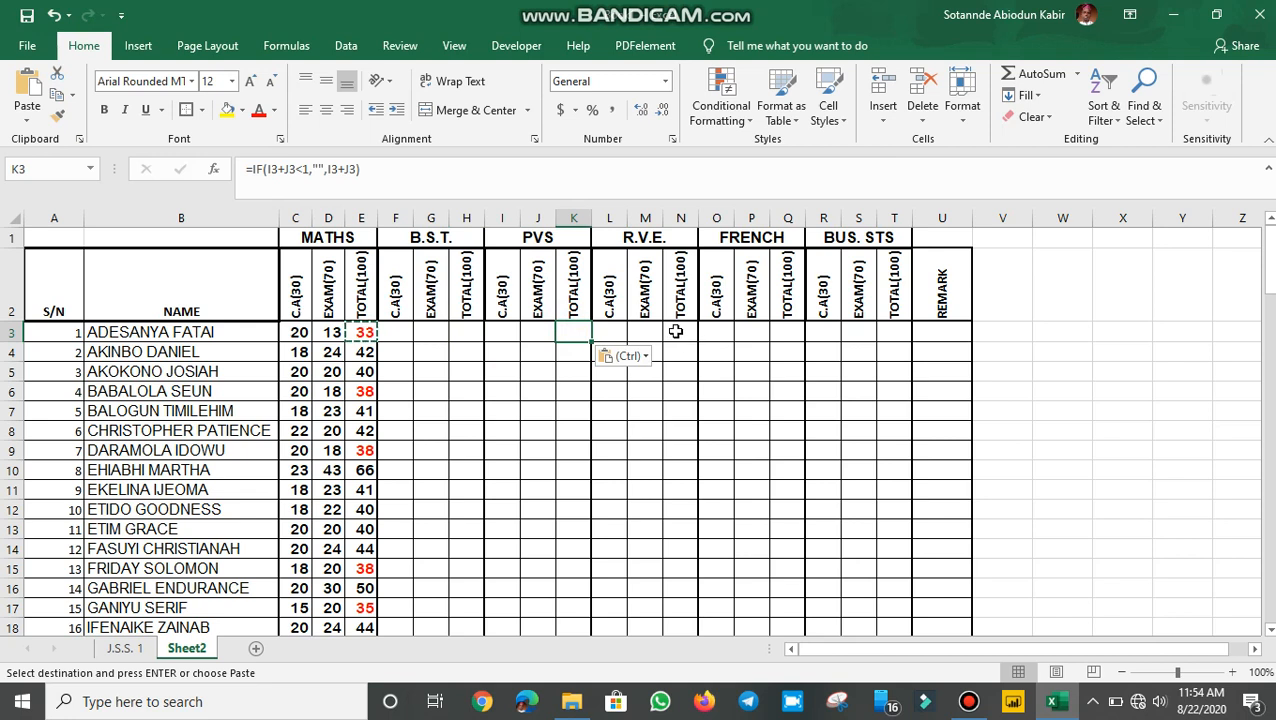
pyautogui.click(678, 332)
pyautogui.hotkey('ctrl', 'v')
pyautogui.click(789, 328)
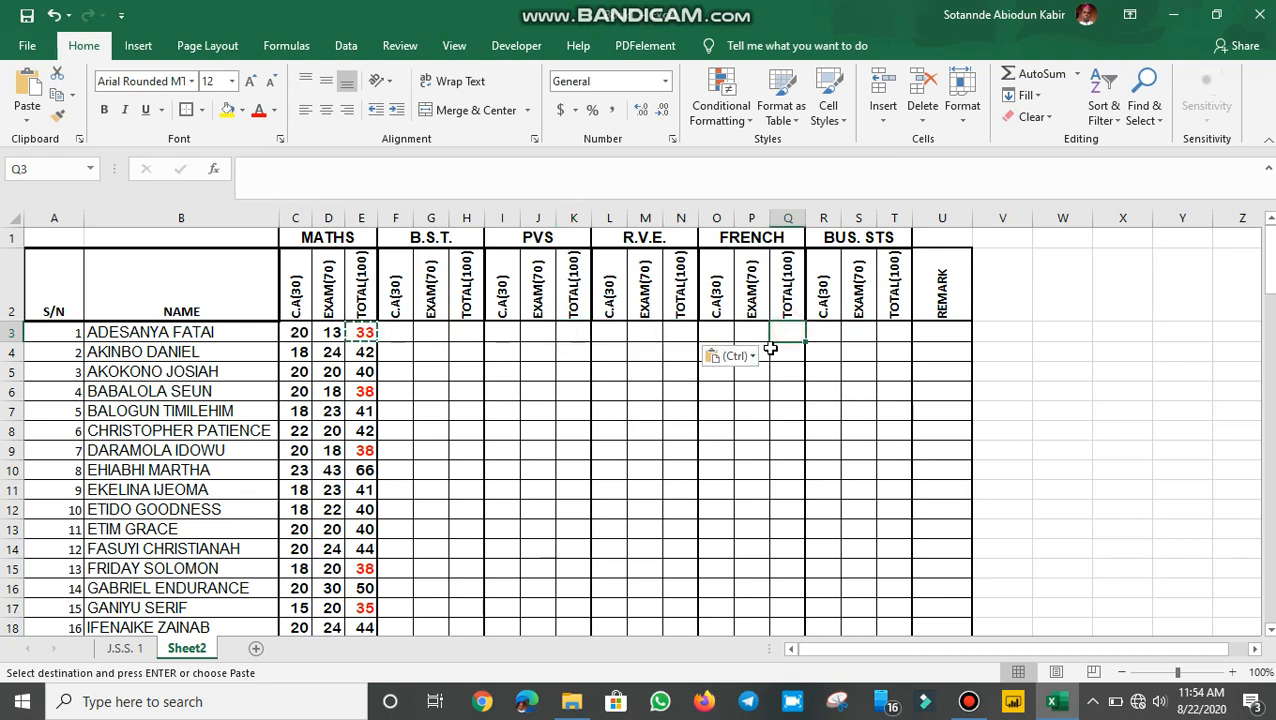
pyautogui.hotkey('ctrl', 'v')
pyautogui.click(895, 328)
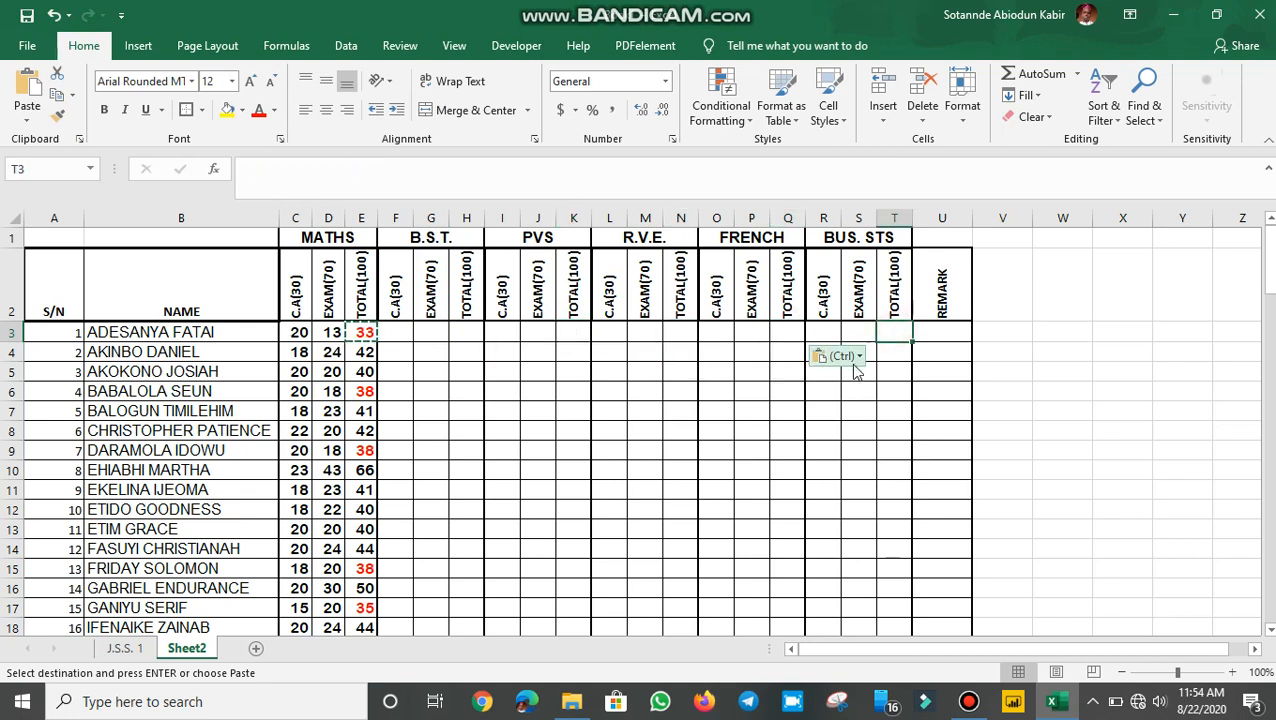
pyautogui.hotkey('ctrl', 'v')
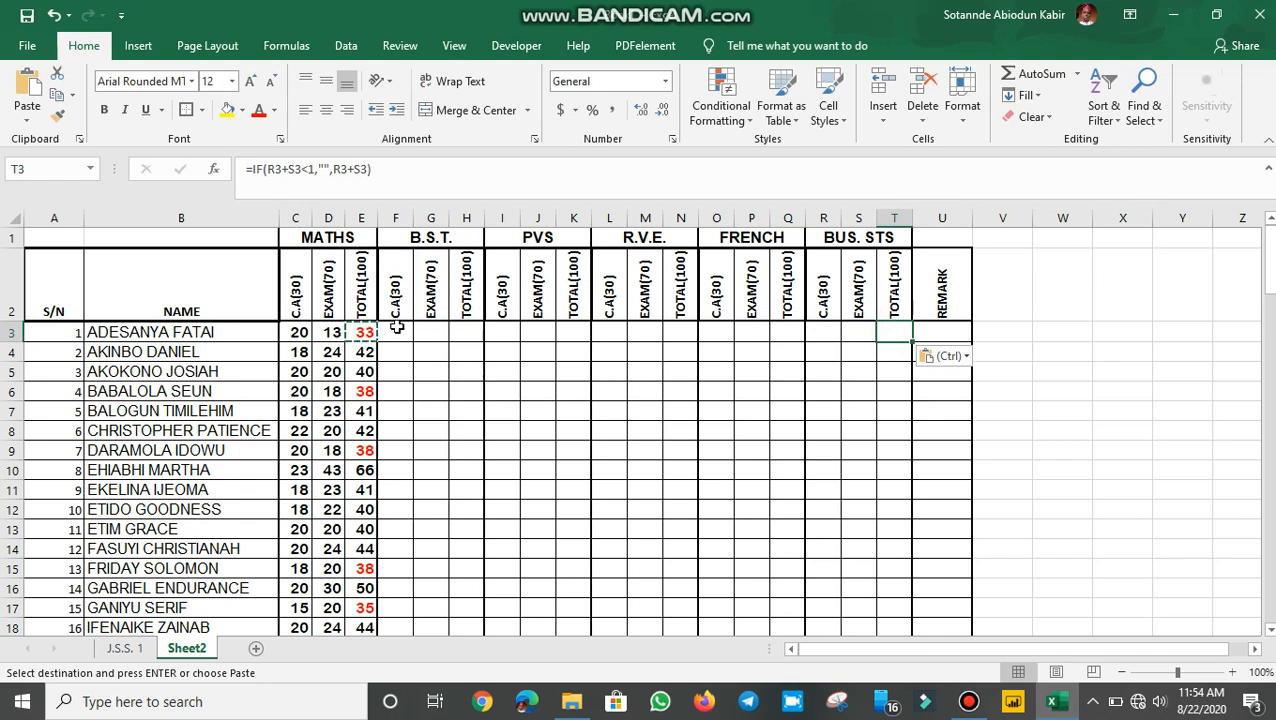
# - Enter the first student's B.S.T. scores: 23 for C.A. in F3 and 45 for the exam in G3
pyautogui.click(397, 328)
pyautogui.press('Escape')
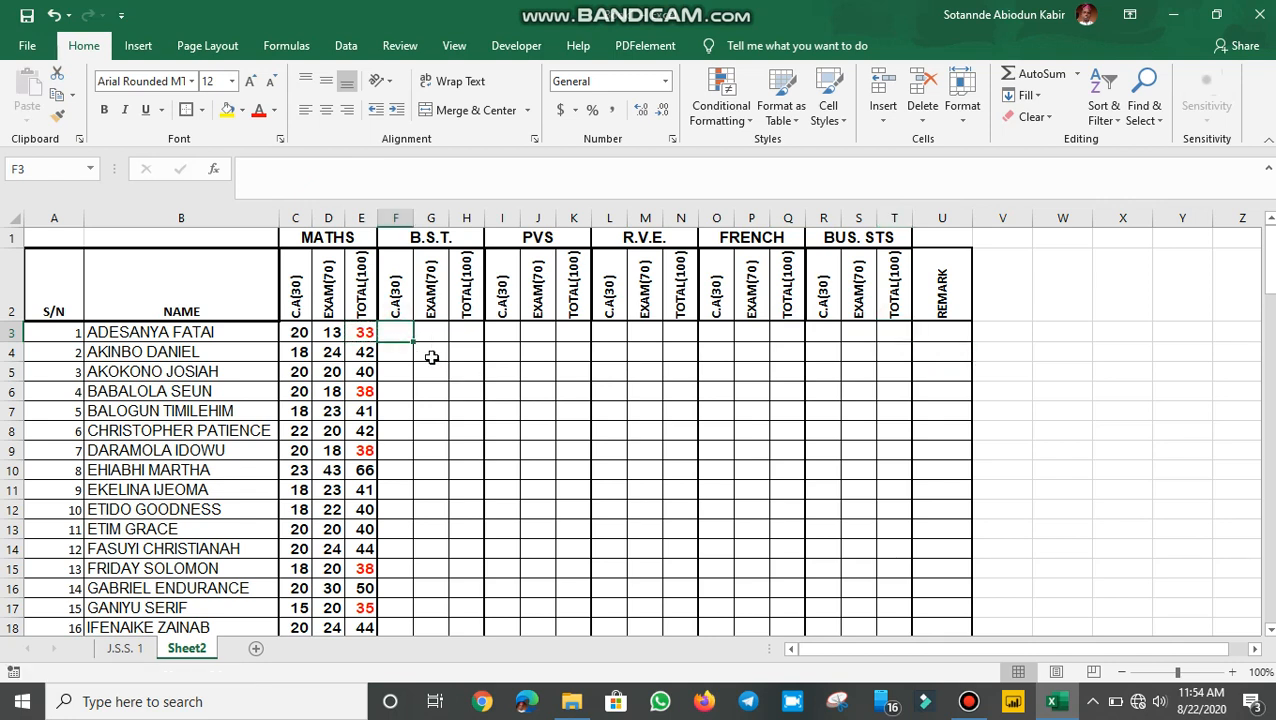
pyautogui.write('23')
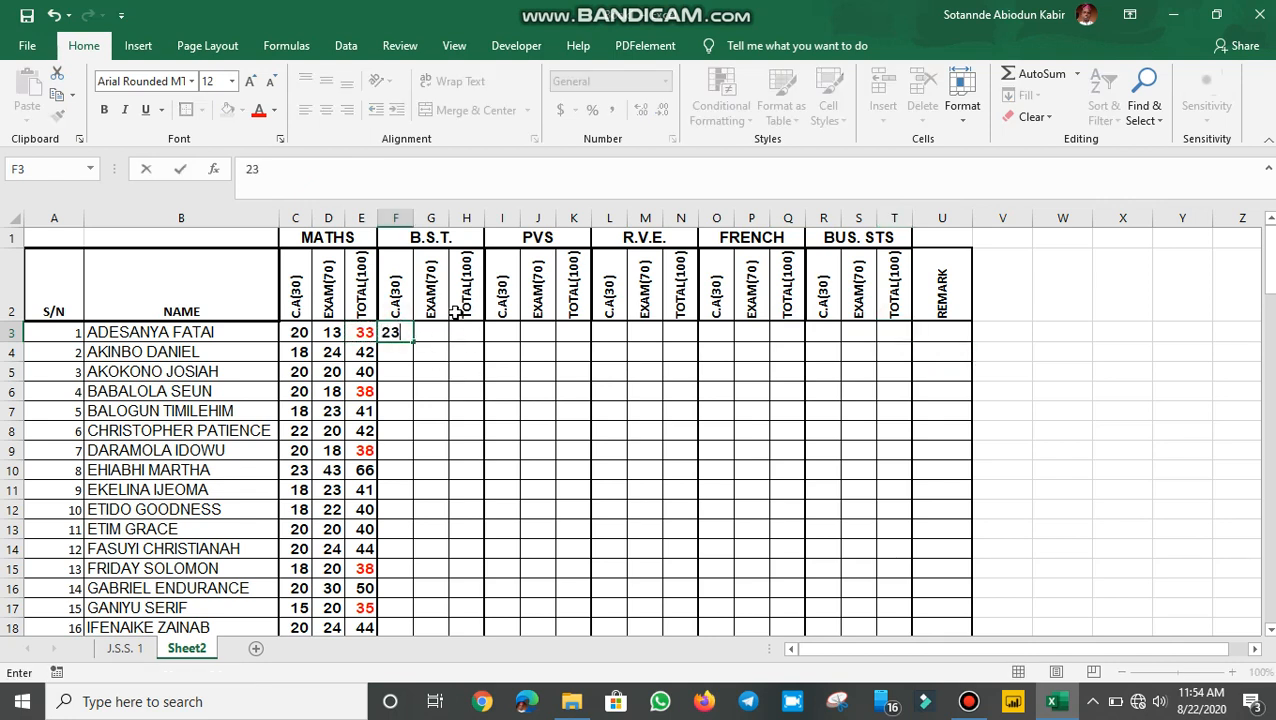
pyautogui.click(439, 334)
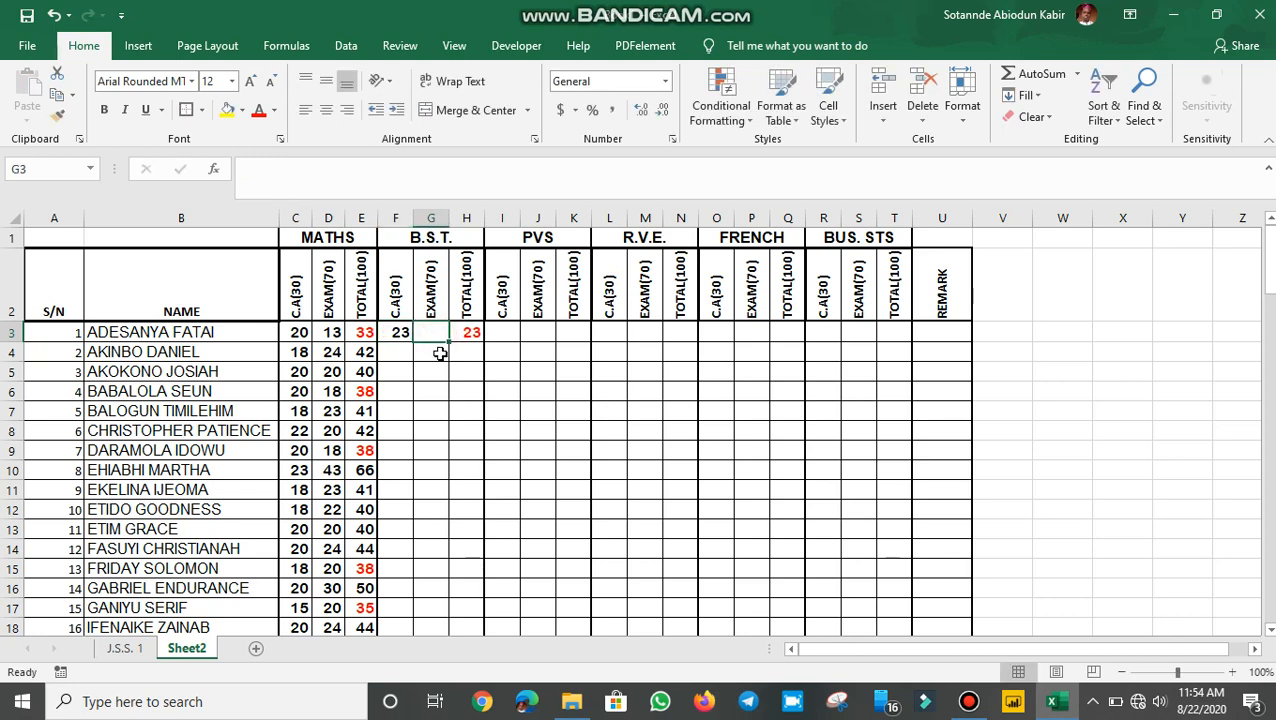
pyautogui.write('45')
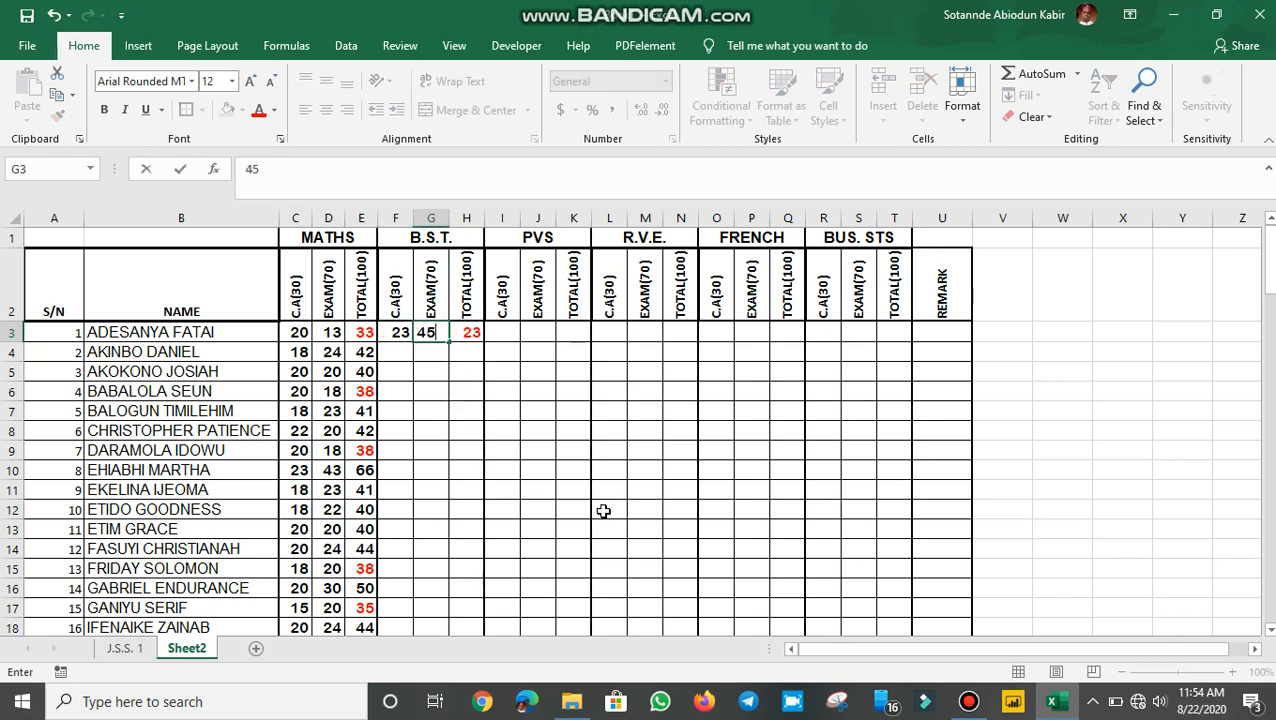
pyautogui.press('Return')
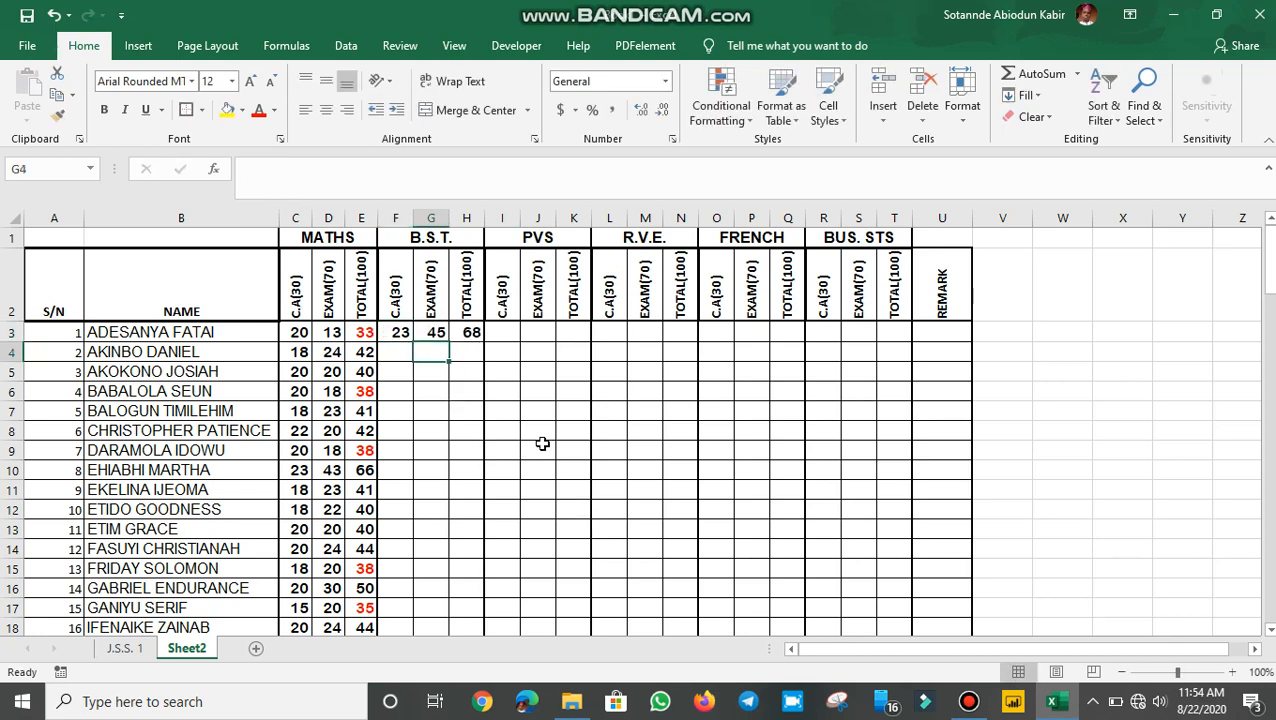
# - Fill the B.S.T. total formula from H3 down to the last student in H23
pyautogui.click(471, 331)
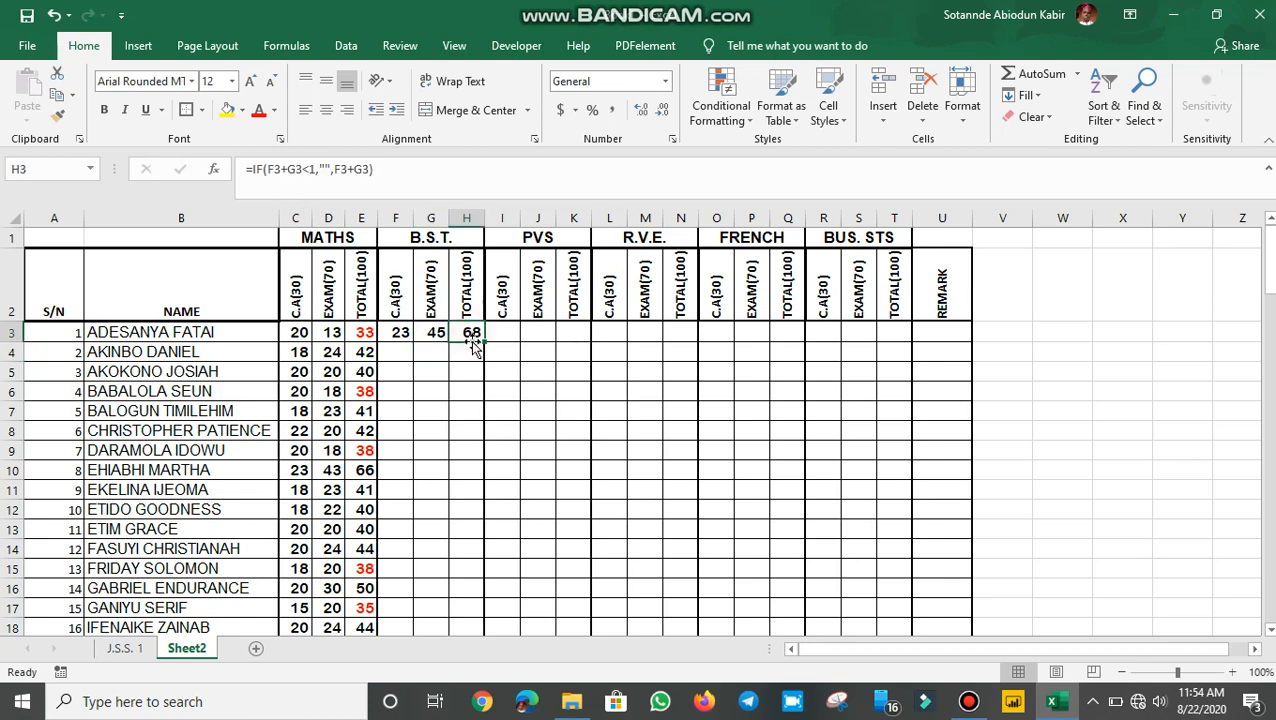
pyautogui.moveTo(487, 343); pyautogui.dragTo(478, 521)
pyautogui.scroll(3, 718, 504)
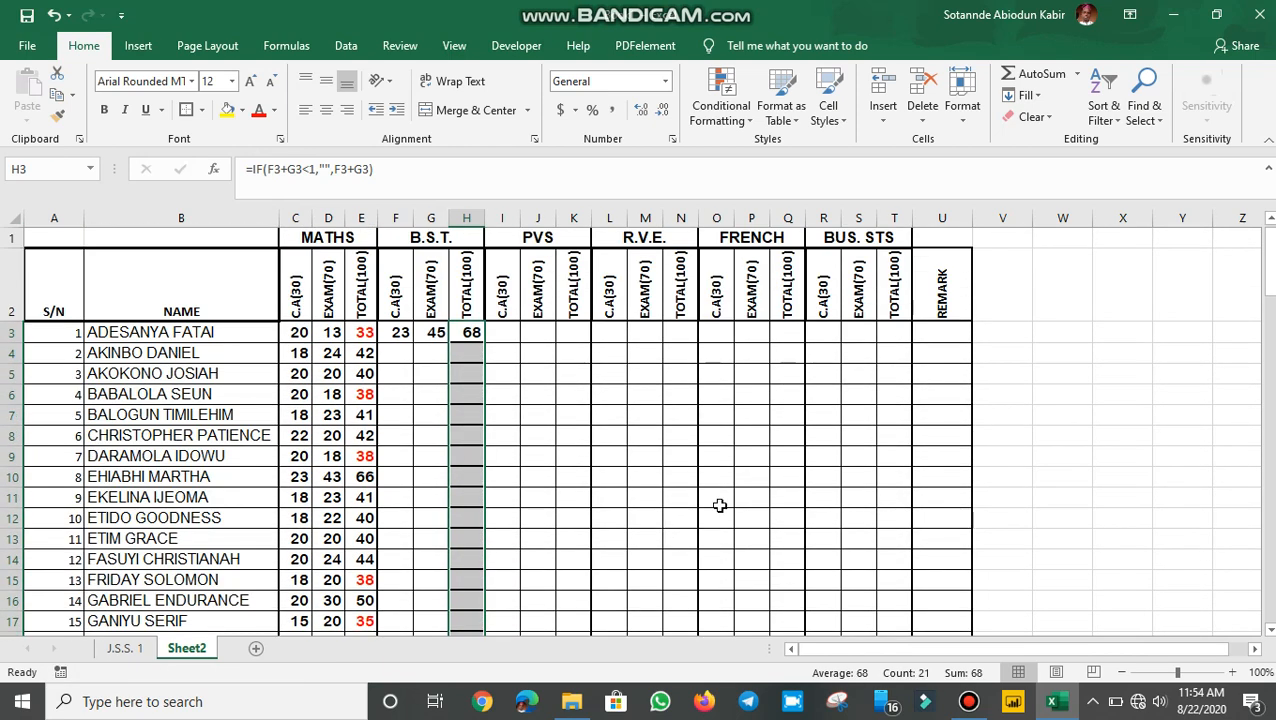
# - Fill the PVS total formula from K3 down to the last student in K23
pyautogui.click(575, 333)
pyautogui.moveTo(590, 342); pyautogui.dragTo(590, 554)
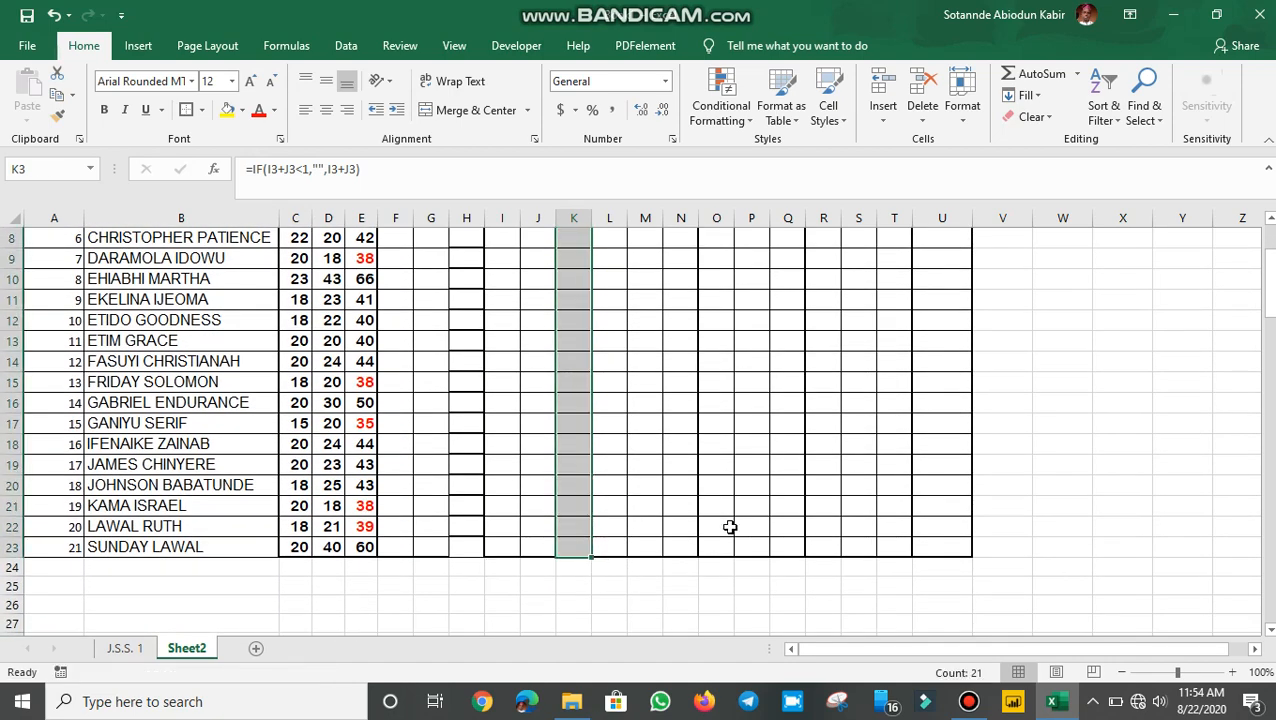
pyautogui.scroll(3, 730, 527)
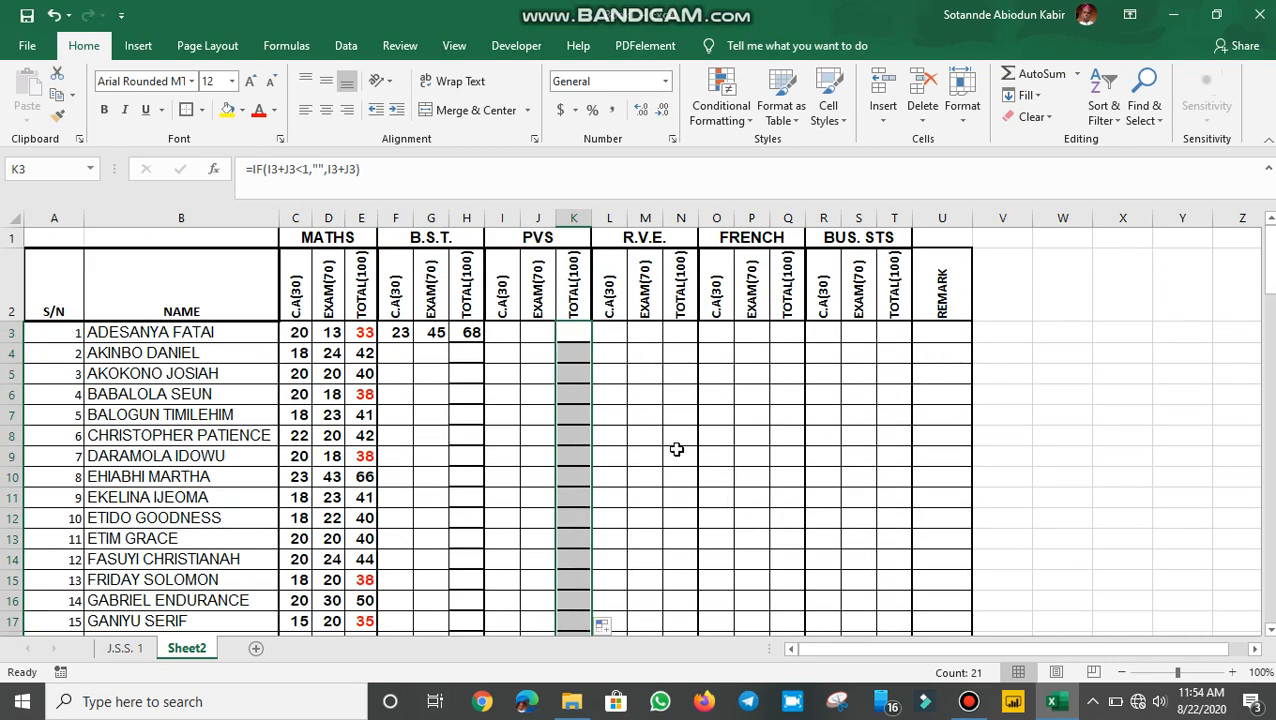
# - Enter the second student's B.S.T. scores: 12 for C.A. in F4 and 20 for the exam in G4
pyautogui.click(397, 352)
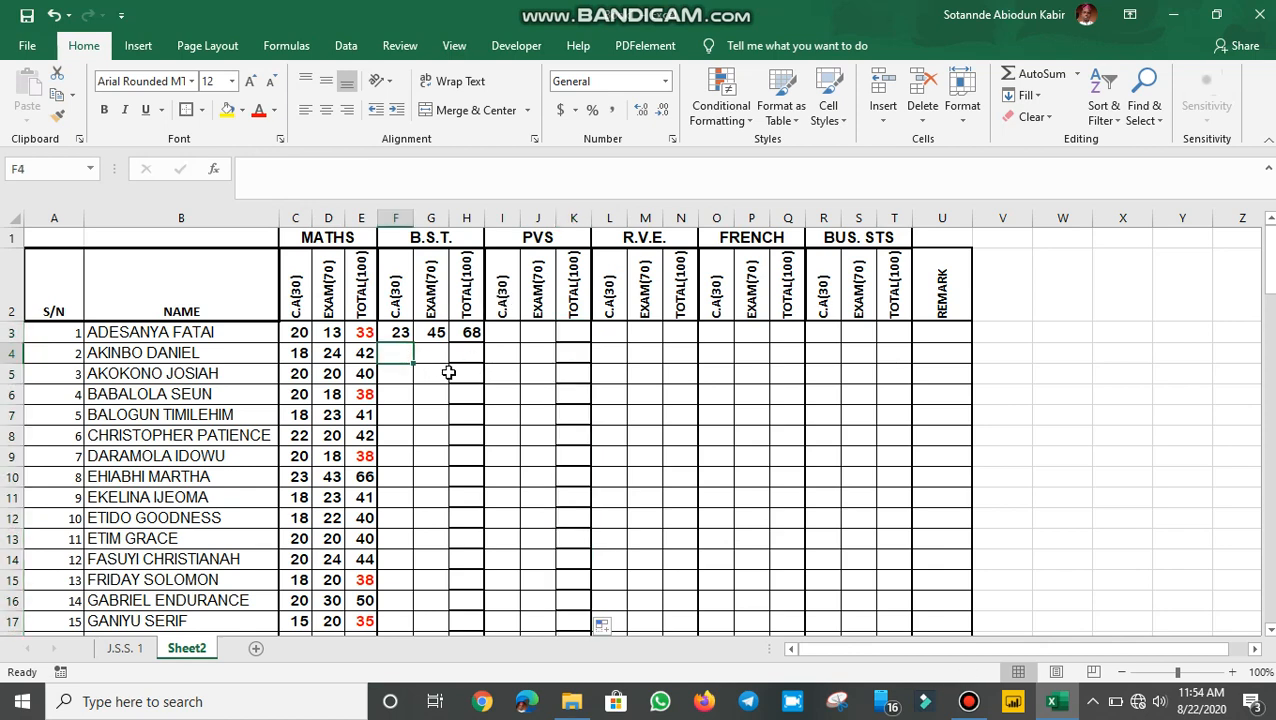
pyautogui.write('12')
pyautogui.press('Tab')
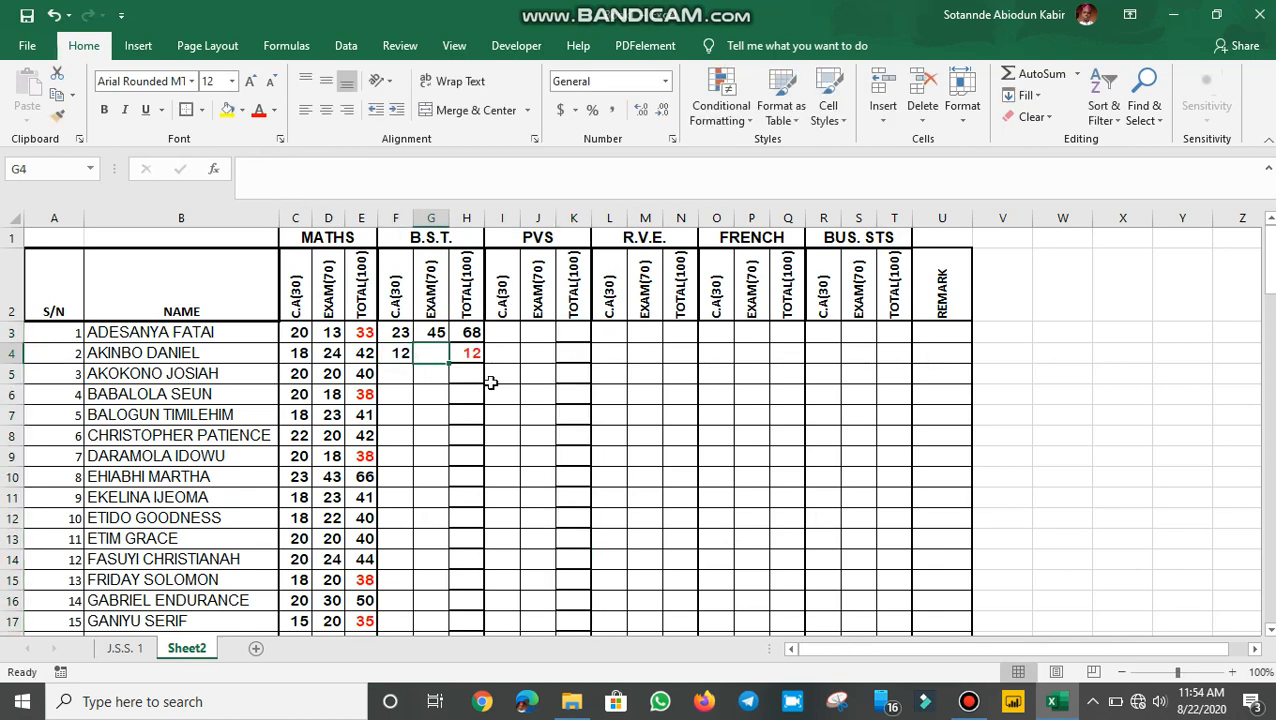
pyautogui.write('20')
pyautogui.press('Tab')
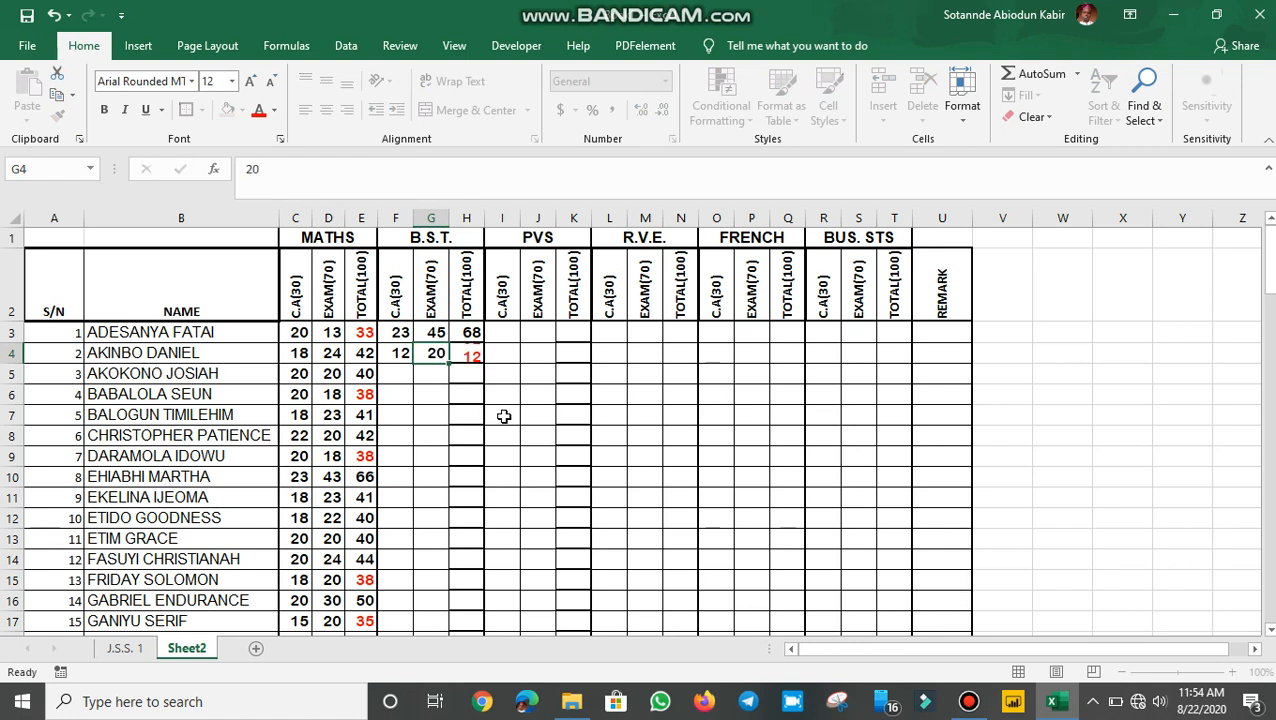